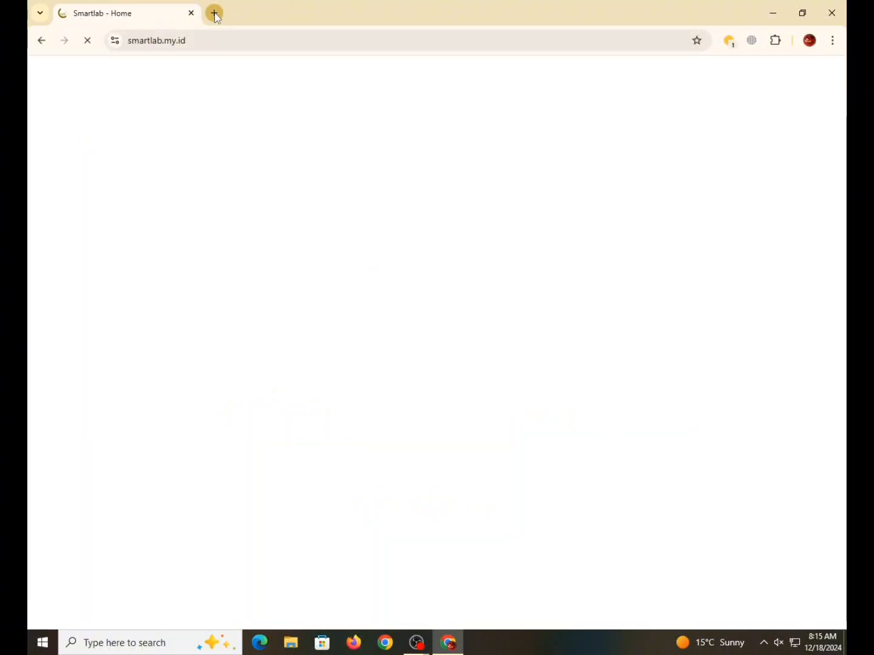
- Open doniahost.com in a new tab, then go back to the Smartlab tab
click(216, 13)
text(d)
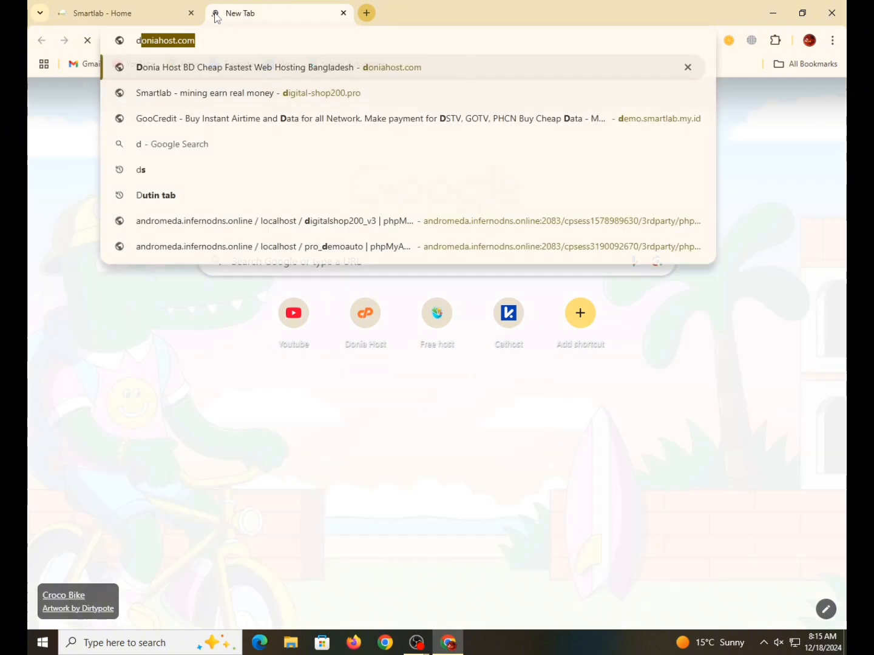
text(o)
key(Return)
click(130, 7)
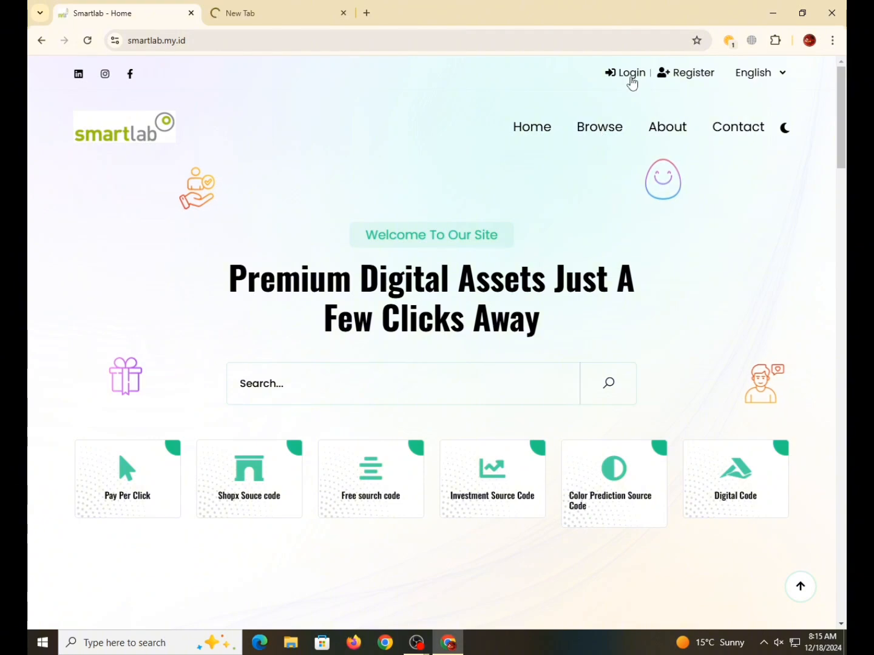
- Sign in to Smartlab with the account username and password
click(632, 83)
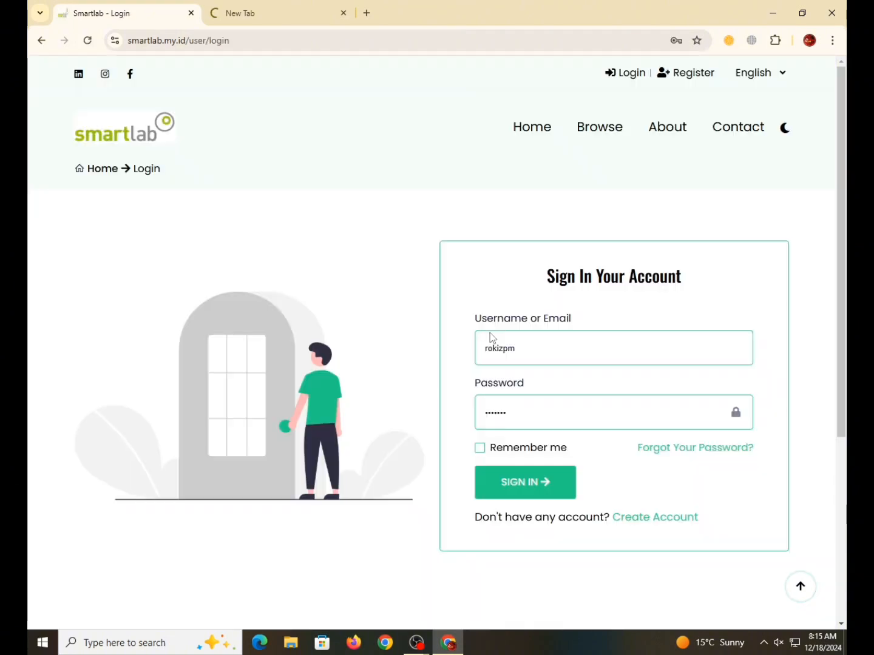
click(506, 333)
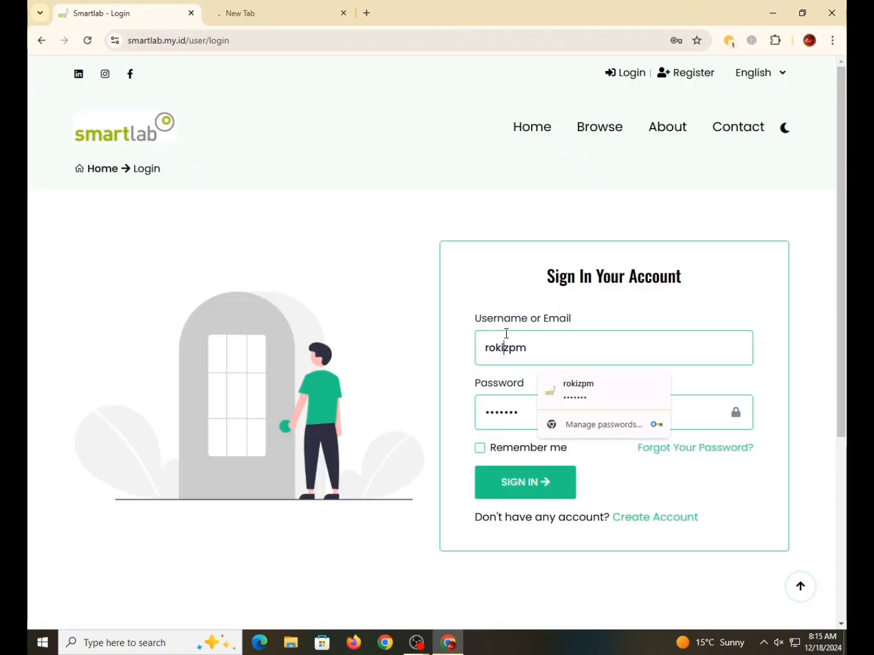
double_click(553, 340)
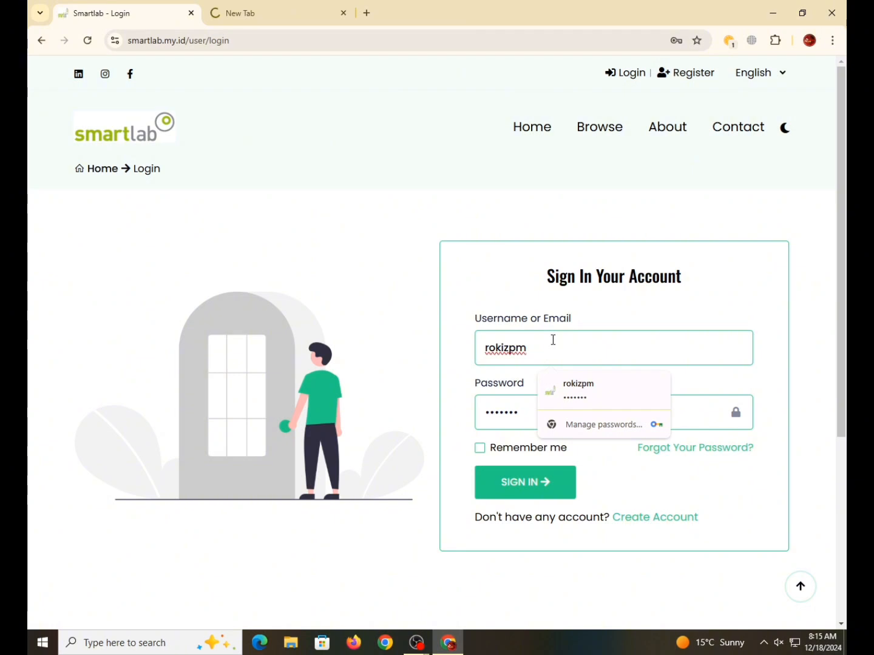
key(Tab)
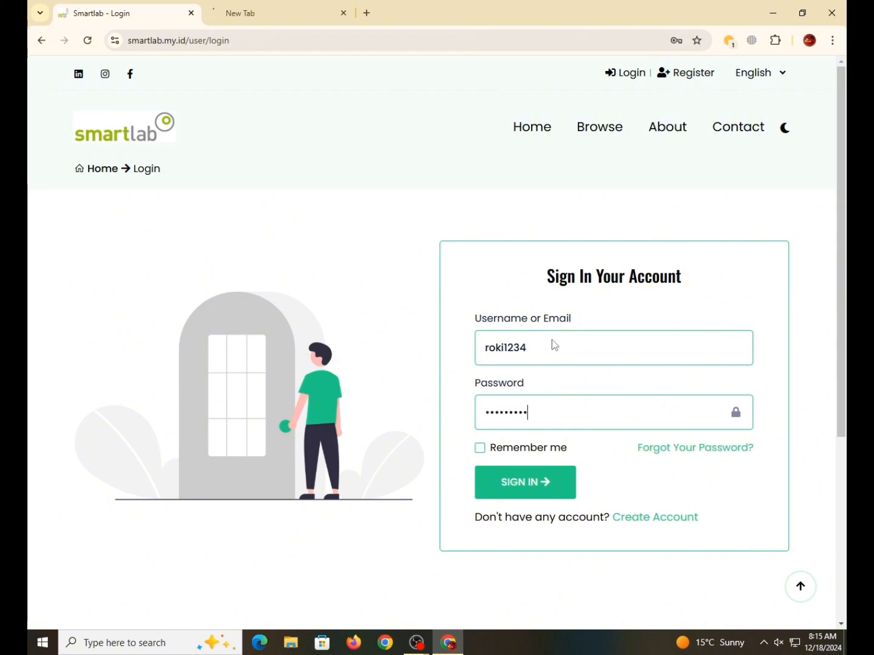
key(Return)
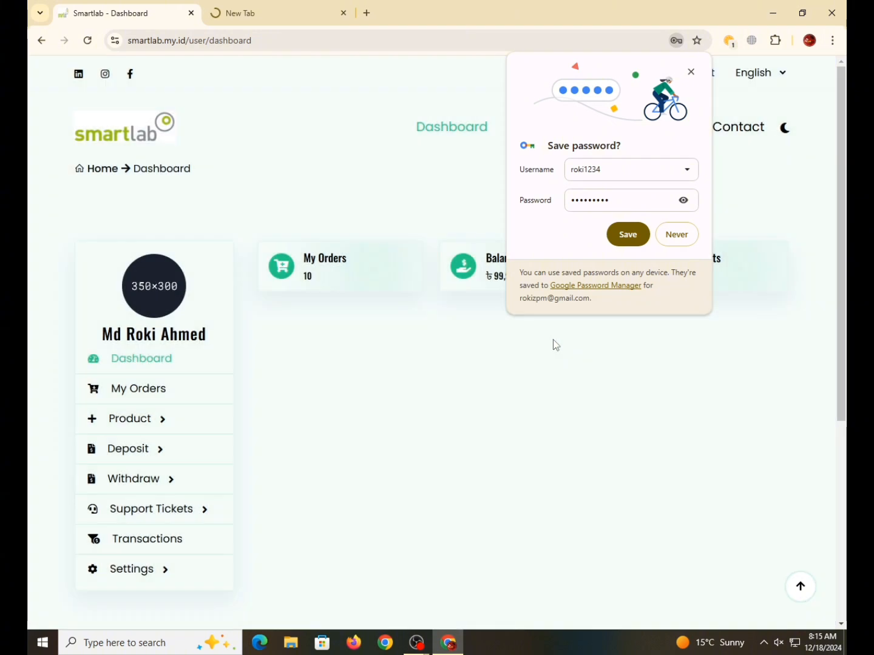
- Buy the 665 BDT product with Account Balance, then view the dashboard showing 11 orders
click(676, 234)
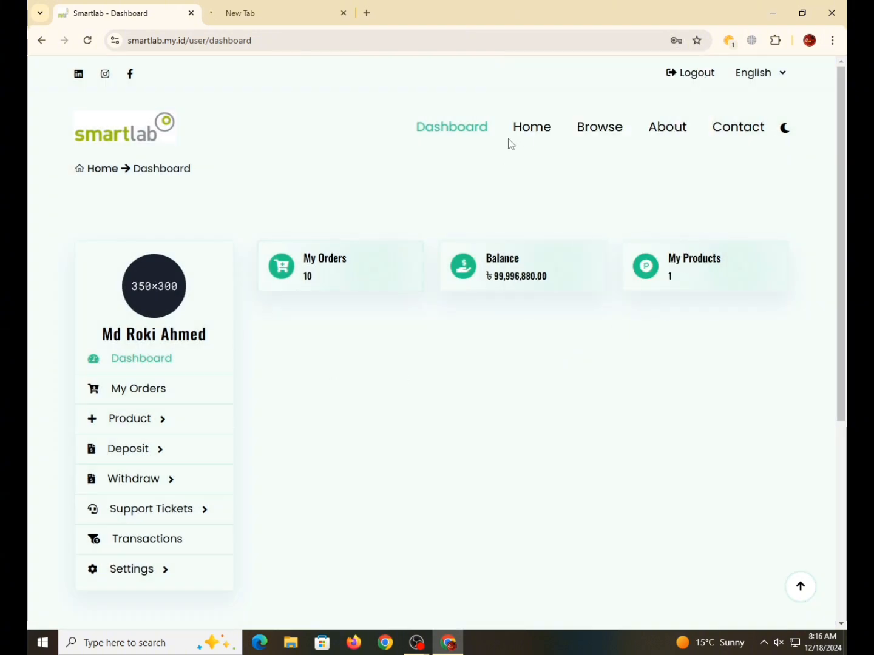
click(529, 139)
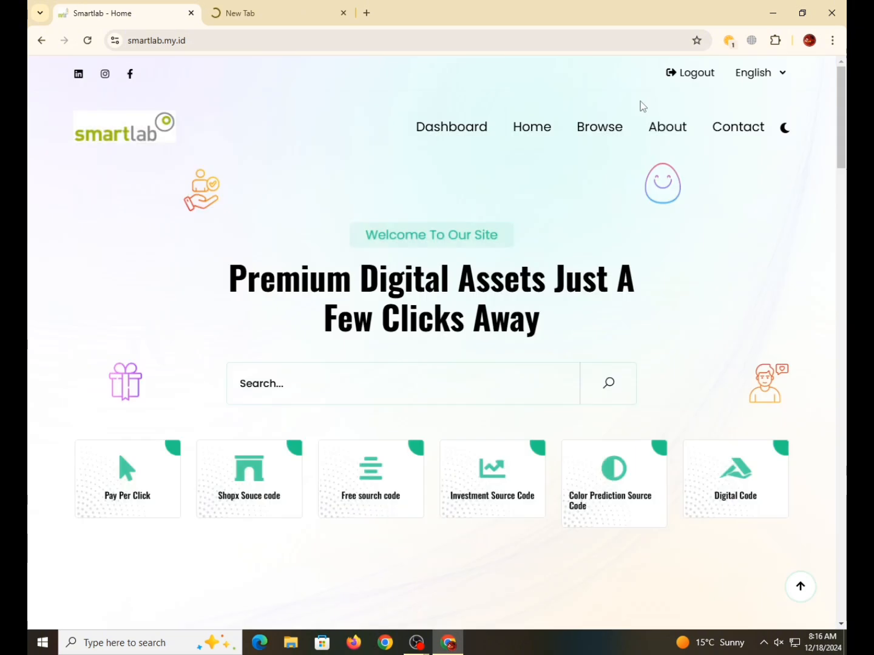
scroll(391, 315, down, 3)
scroll(388, 316, down, 6)
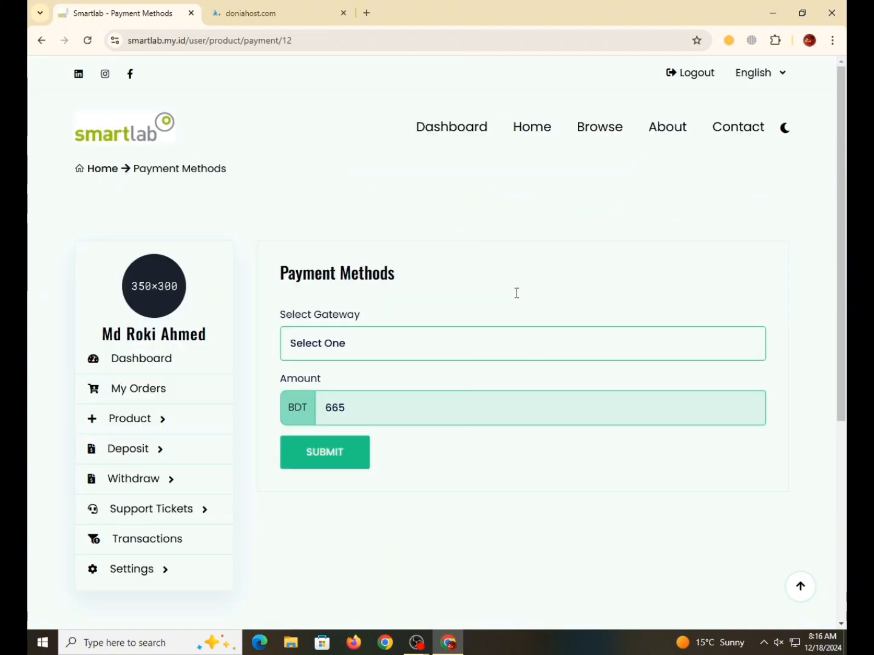
click(365, 353)
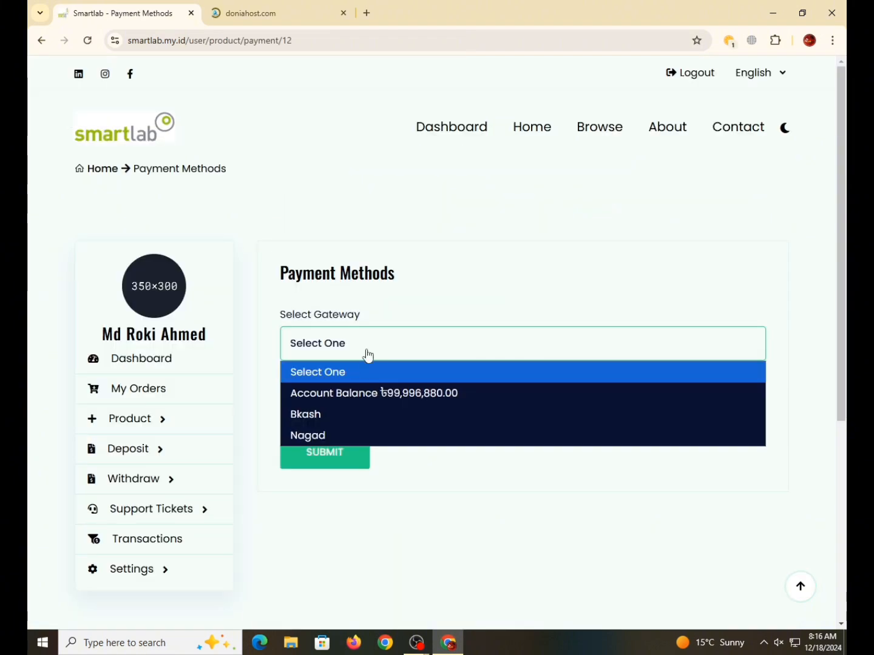
click(368, 394)
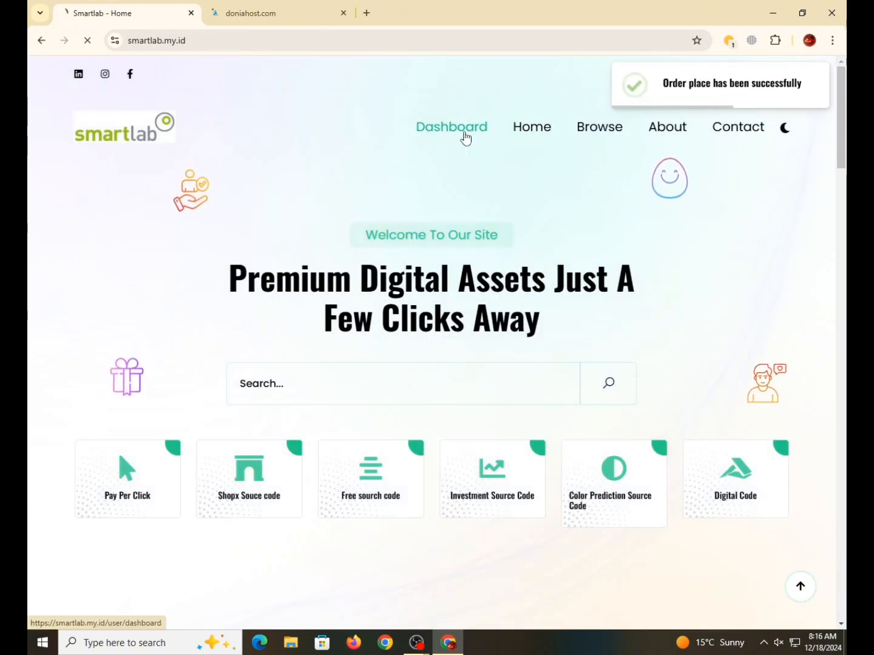
click(465, 138)
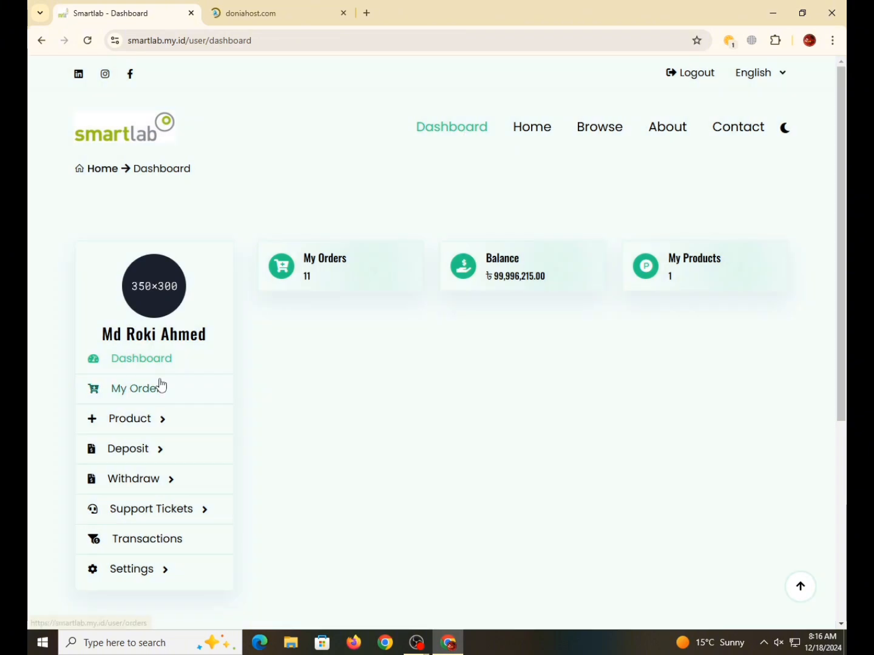
- Download the newest 665 BDT order's file from My Orders and check recent downloads
click(162, 391)
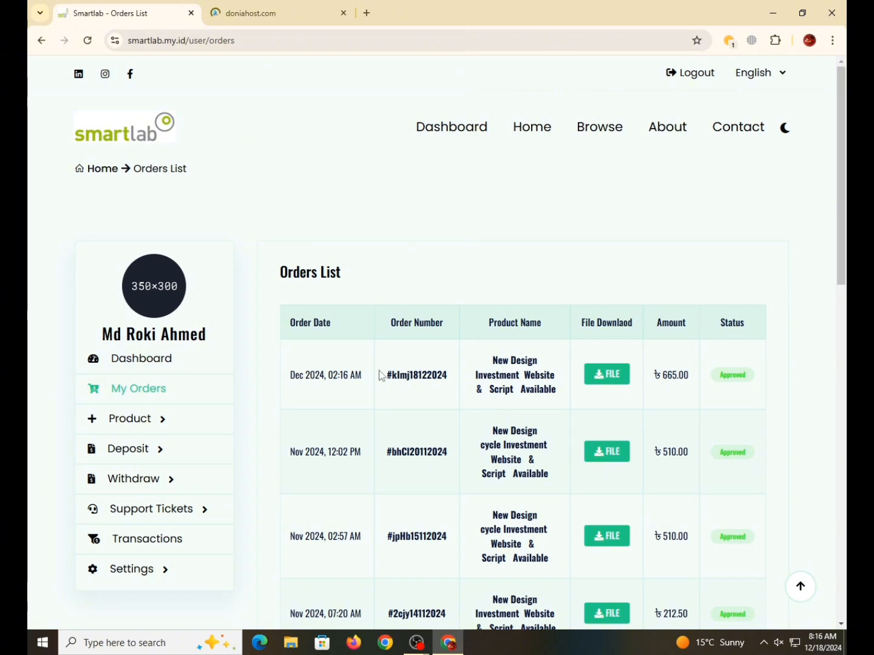
click(588, 381)
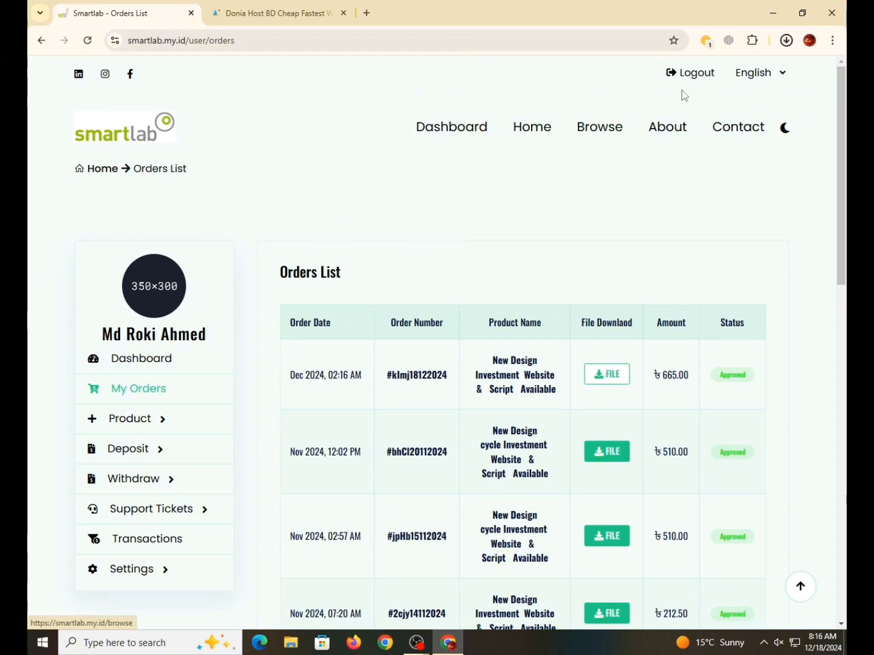
click(788, 41)
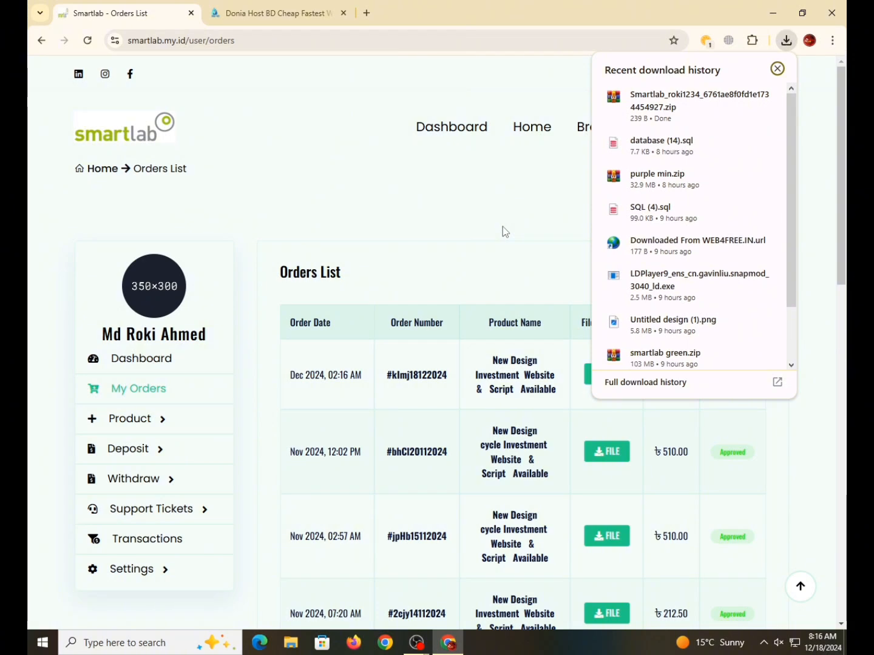
- Extract the downloaded Smartlab zip into its own folder and open that folder
click(728, 101)
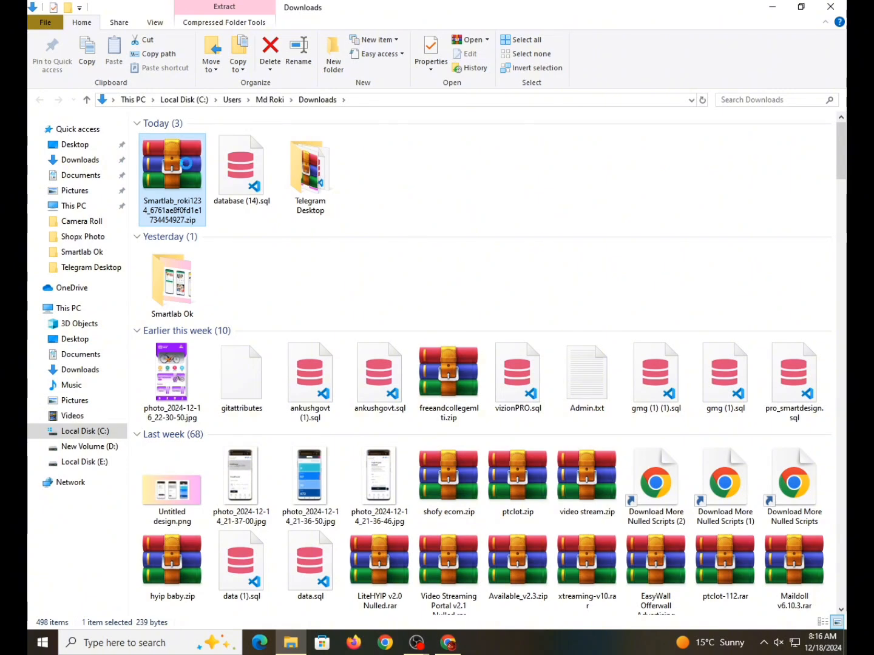
right_click(181, 163)
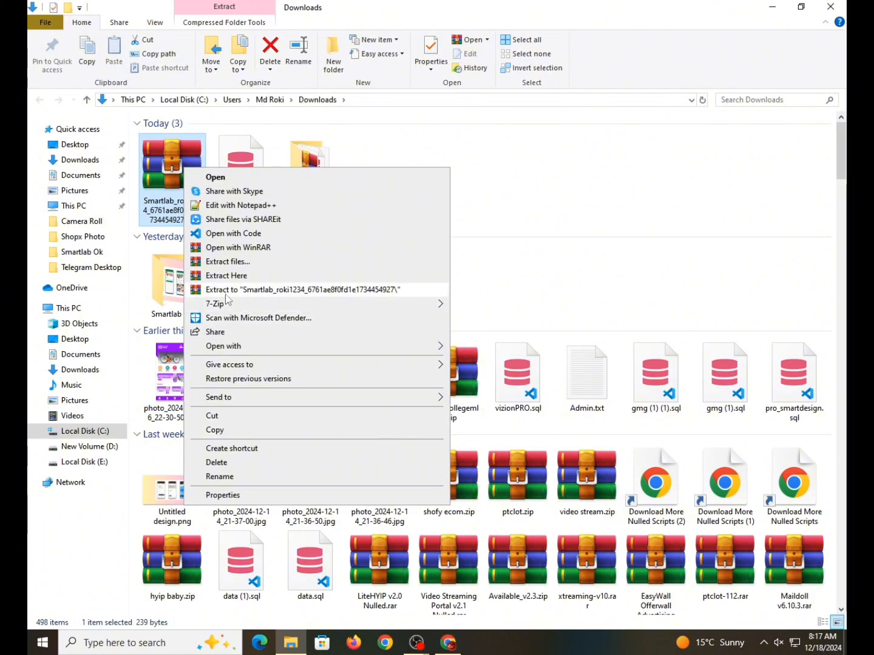
click(226, 292)
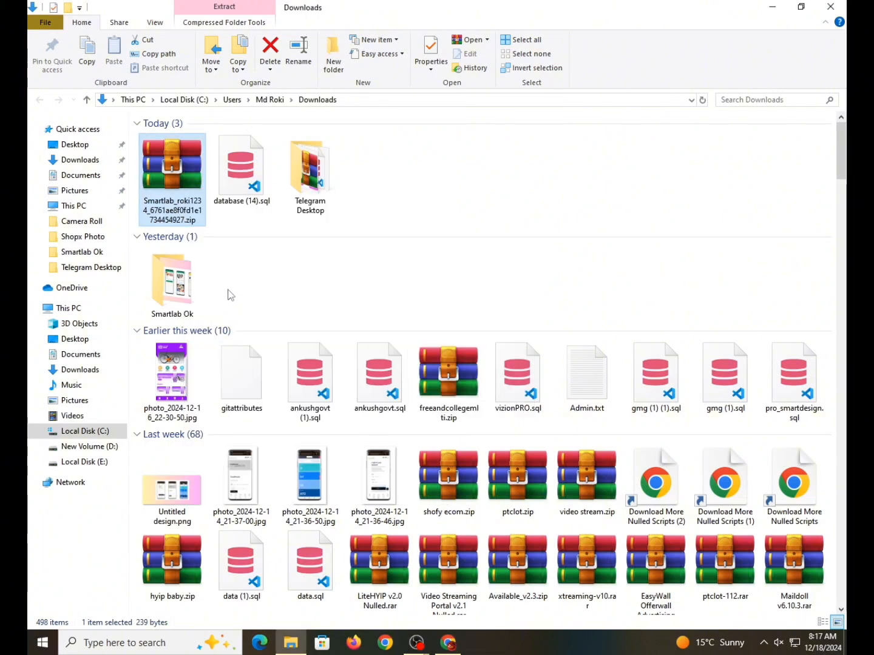
click(535, 179)
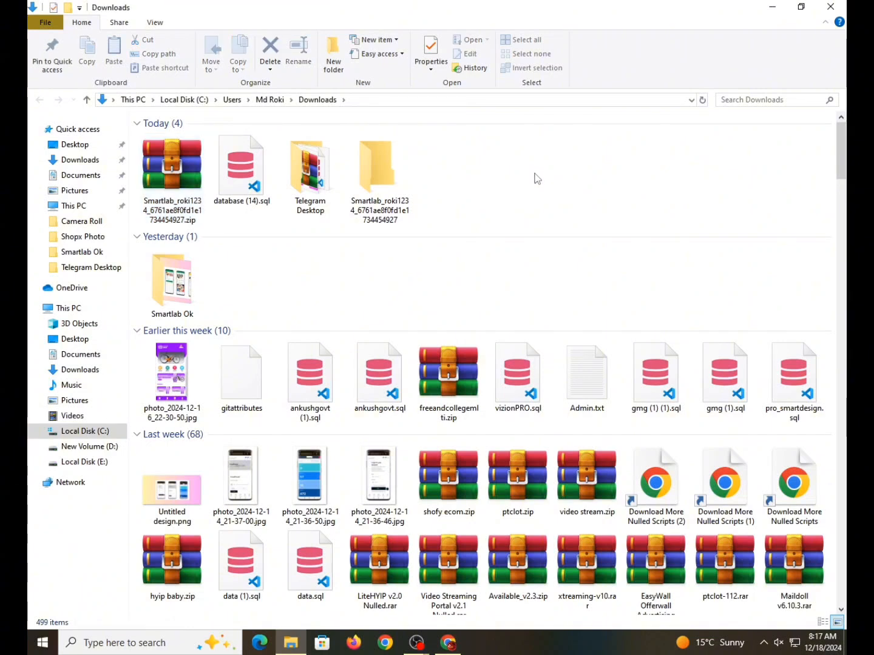
click(305, 178)
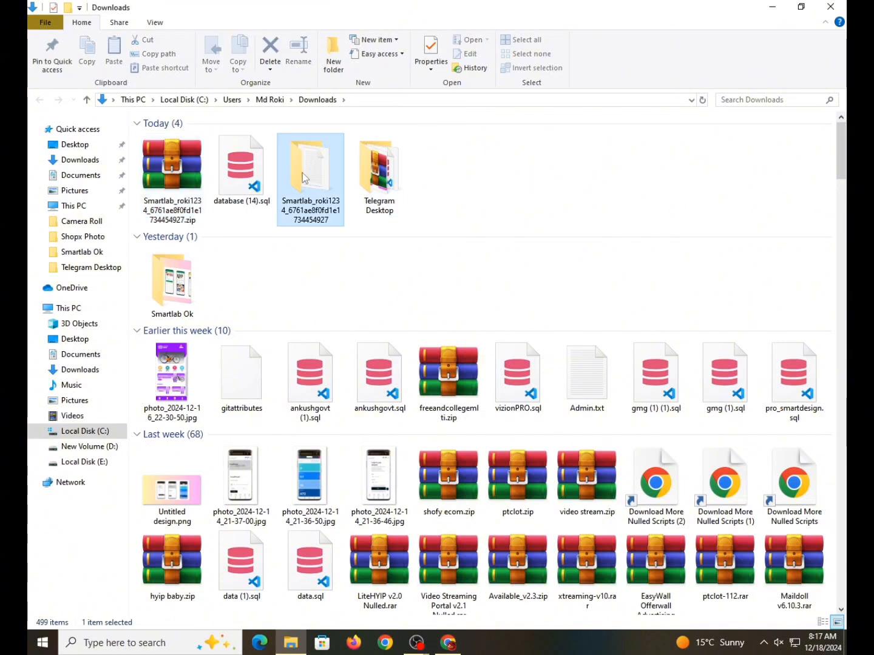
double_click(302, 172)
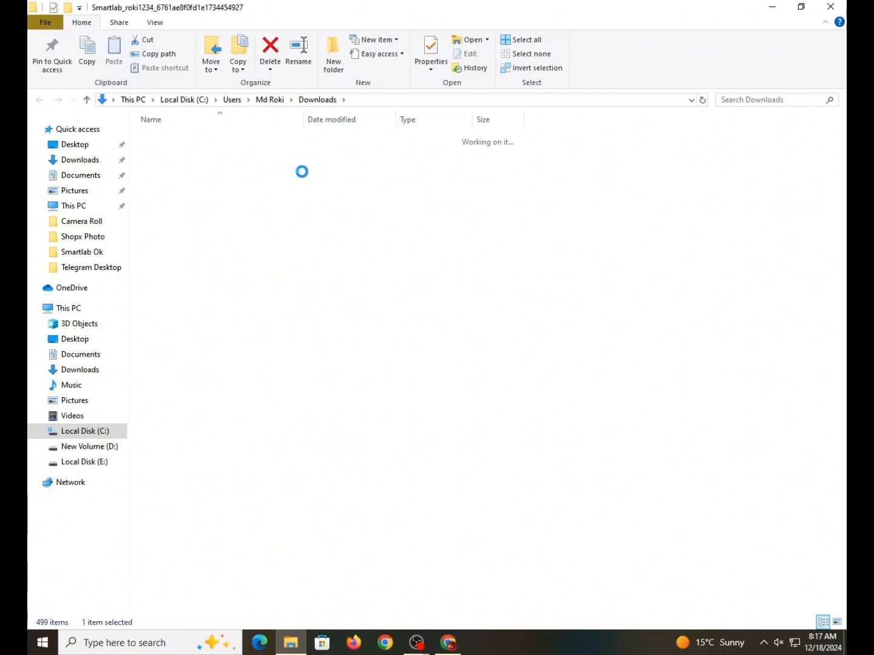
- Copy the mega.nz link from smartlab green script download.txt and return to the browser
click(265, 145)
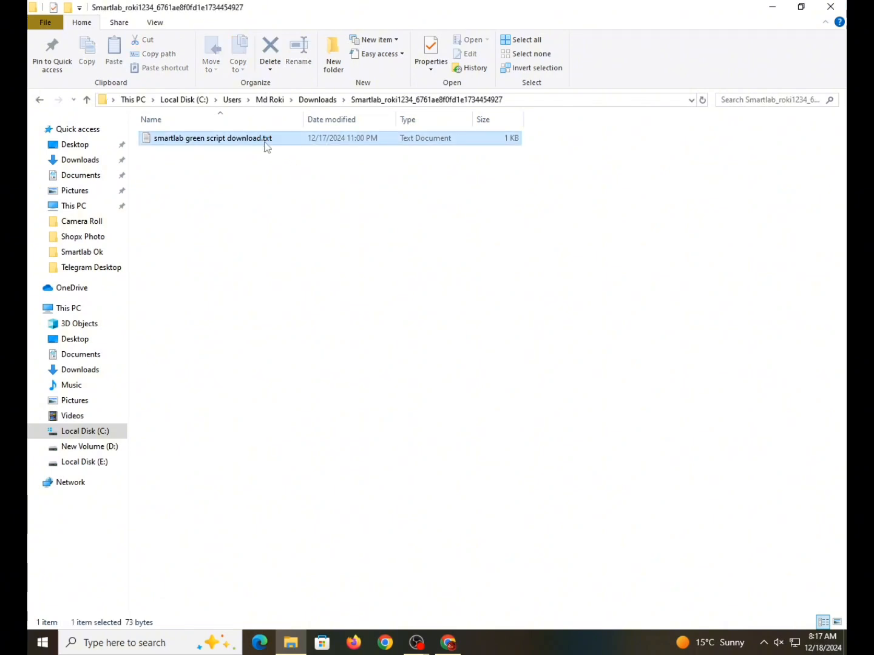
double_click(267, 140)
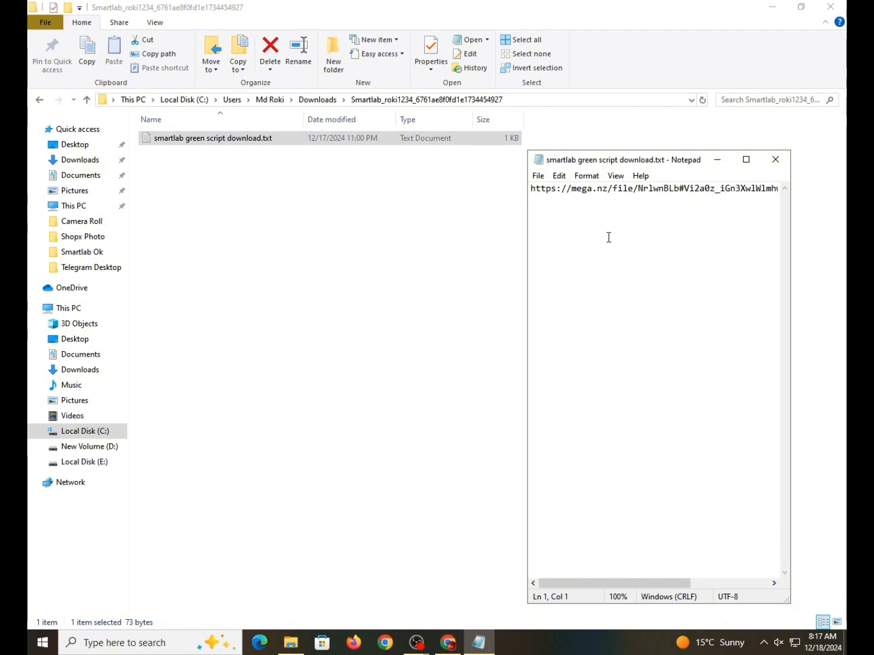
key(ctrl+a)
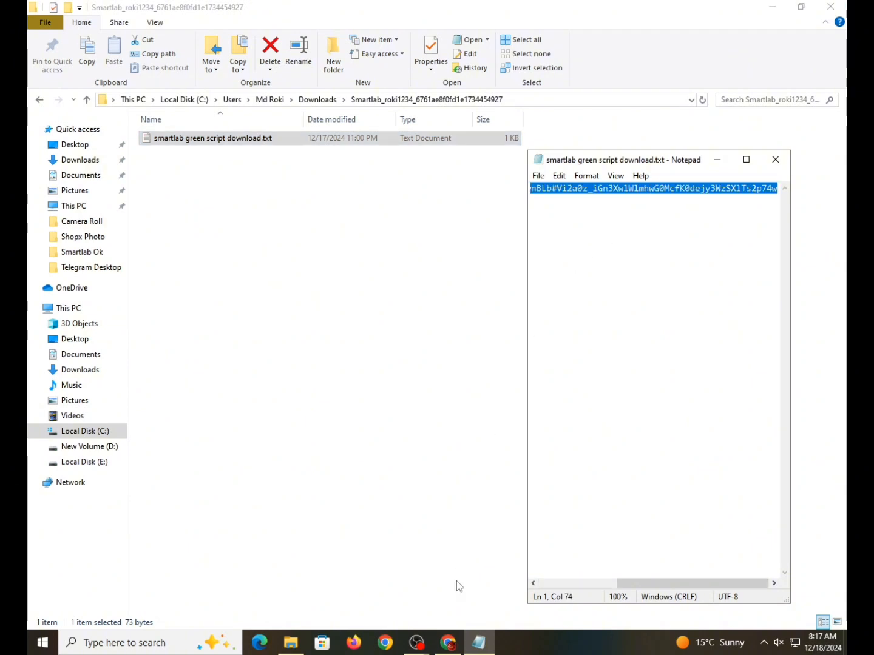
click(448, 642)
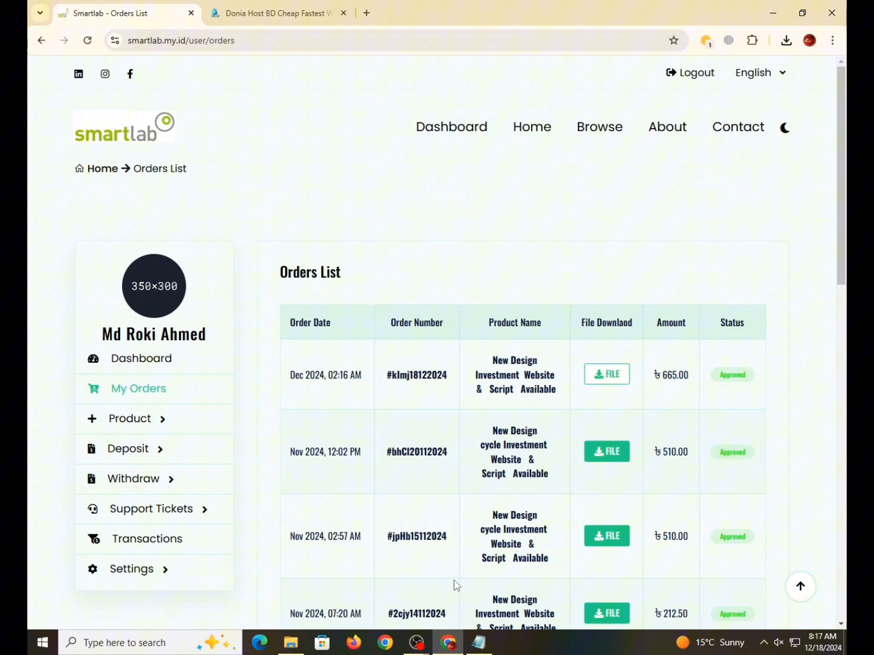
- Load the copied mega.nz link in a new browser tab
click(372, 19)
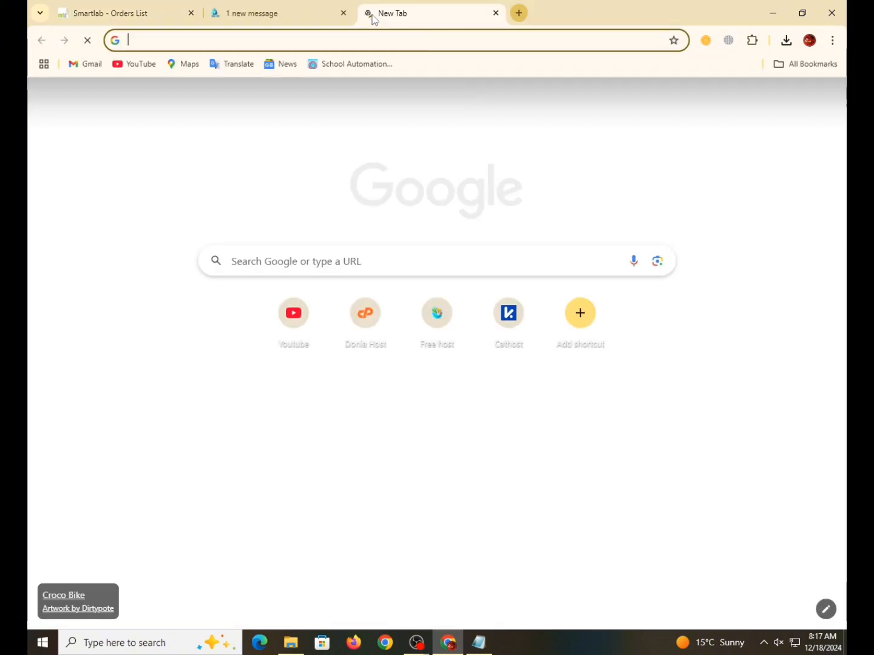
key(ctrl+v)
key(Return)
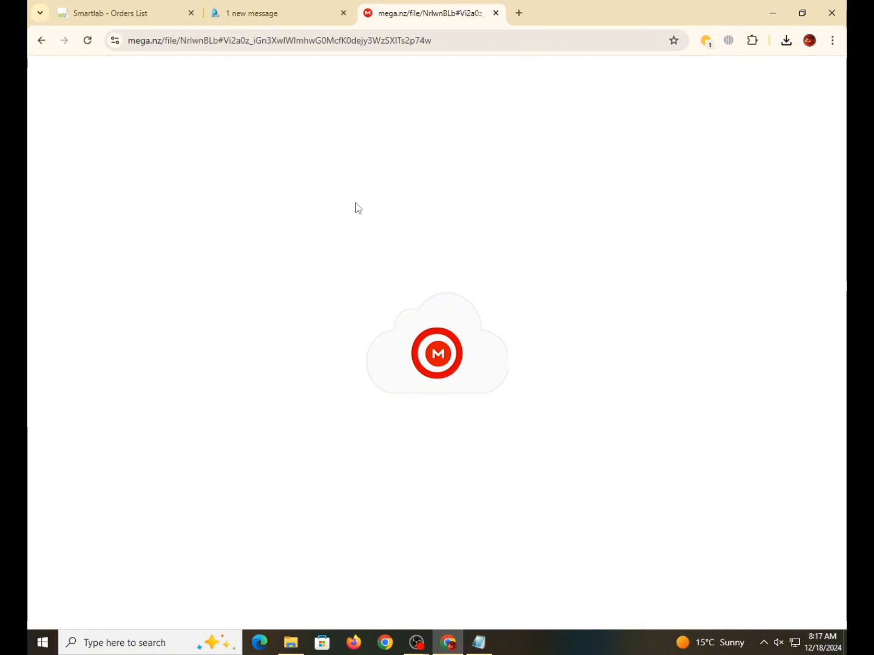
click(296, 11)
- Log in to the Donia Host client area after passing the captcha, then return to MEGA
click(704, 73)
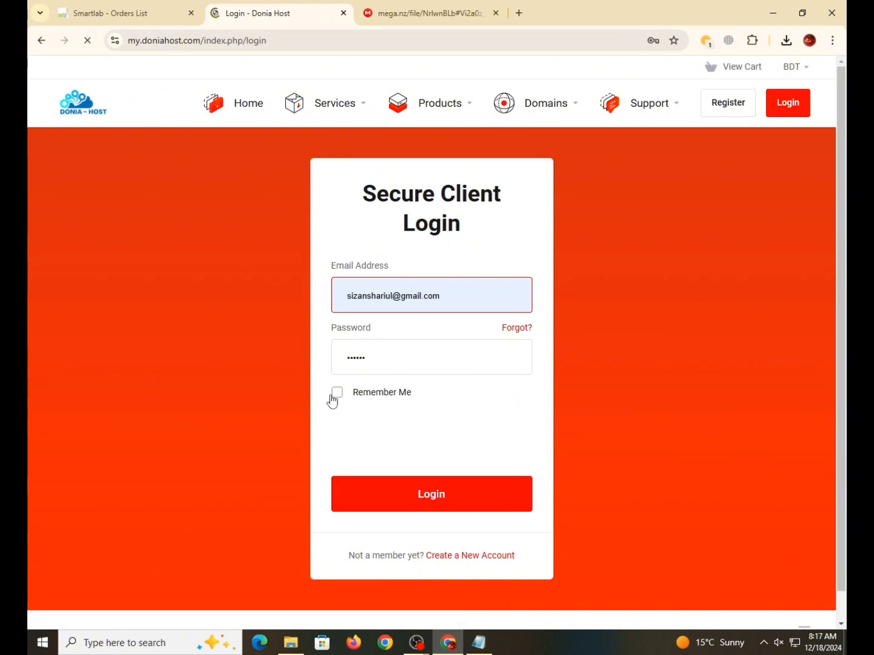
click(343, 434)
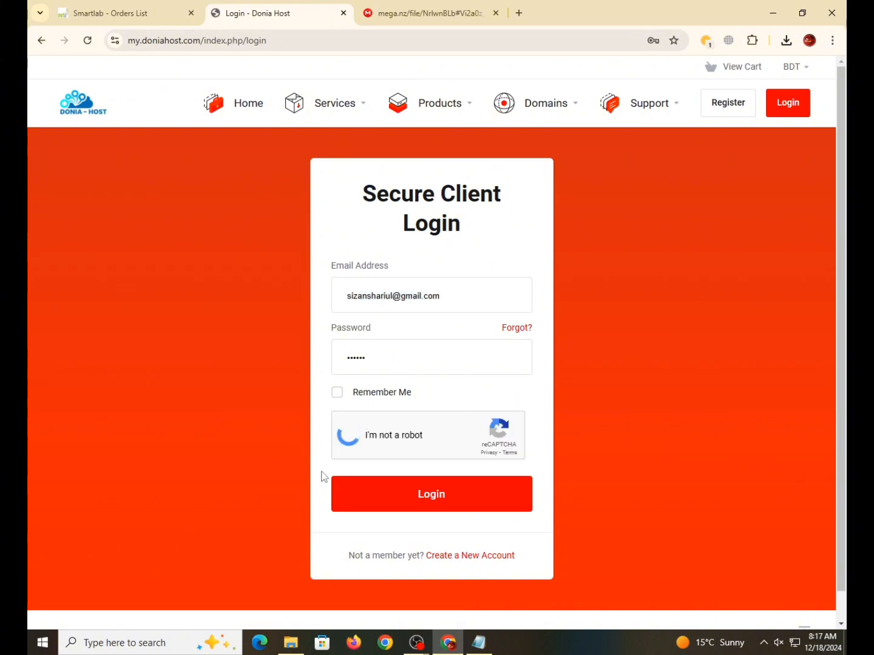
click(397, 506)
click(456, 12)
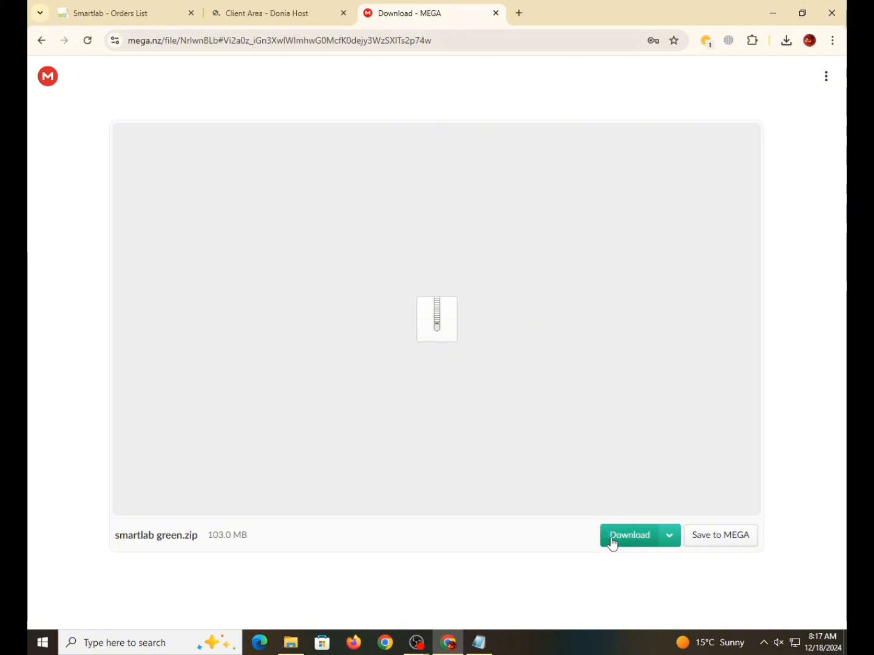
- Start a standard download of smartlab green.zip, pause it at 1%, and close MEGA
click(663, 533)
click(627, 542)
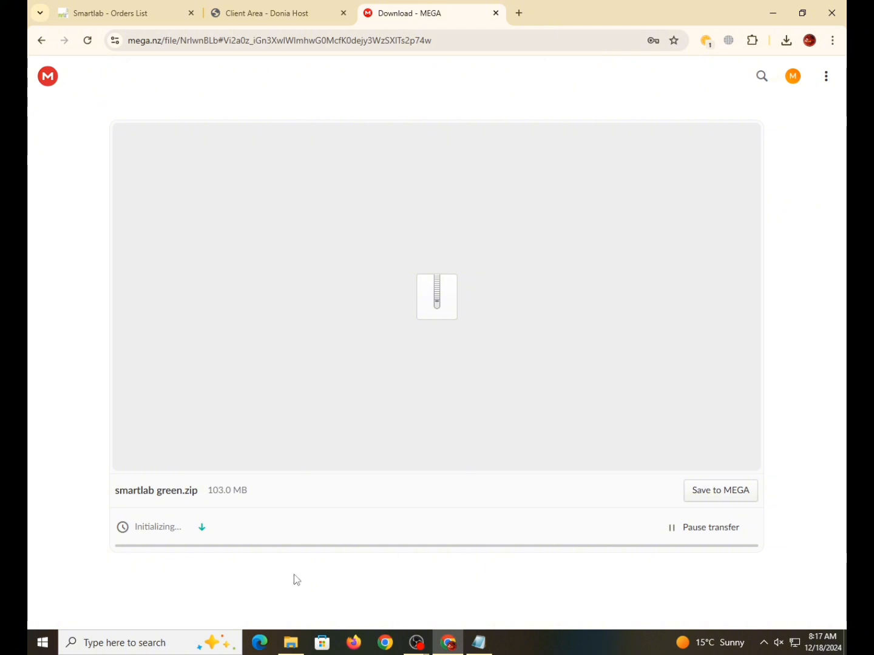
click(689, 531)
click(496, 14)
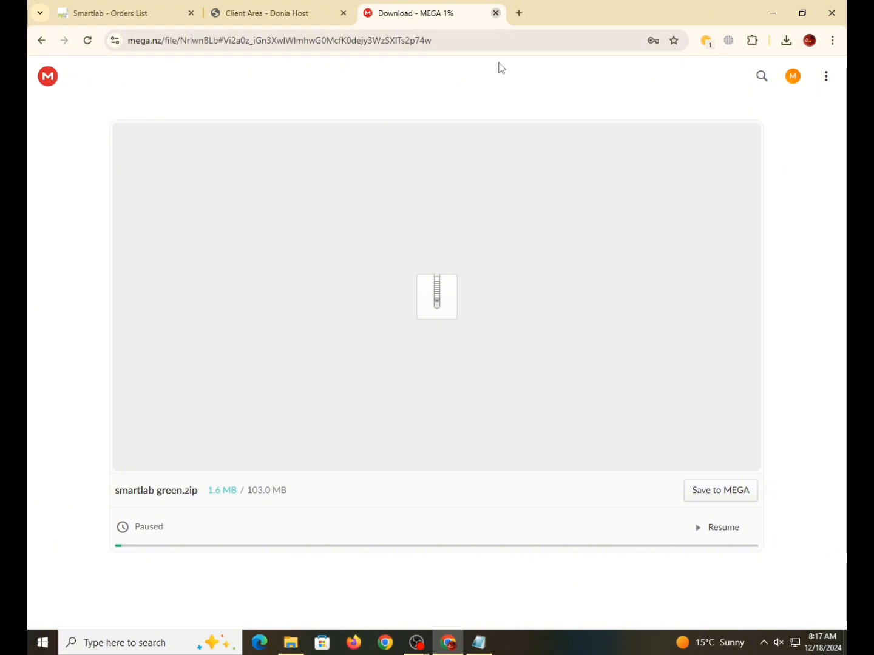
- Log in to cPanel from the hosting service's Manage menu and open File Manager
scroll(410, 510, down, 3)
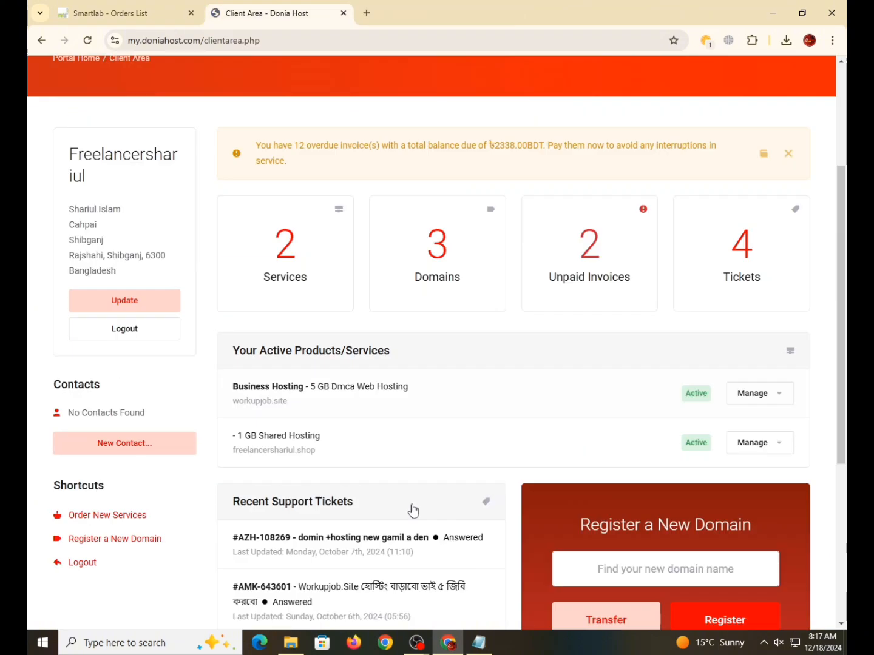
click(778, 392)
click(684, 424)
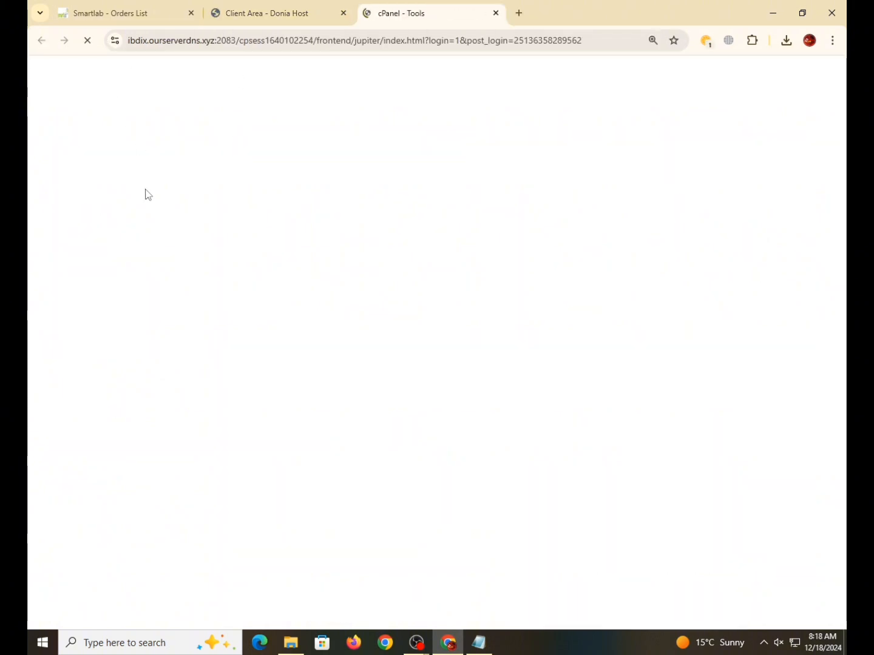
scroll(332, 359, down, 7)
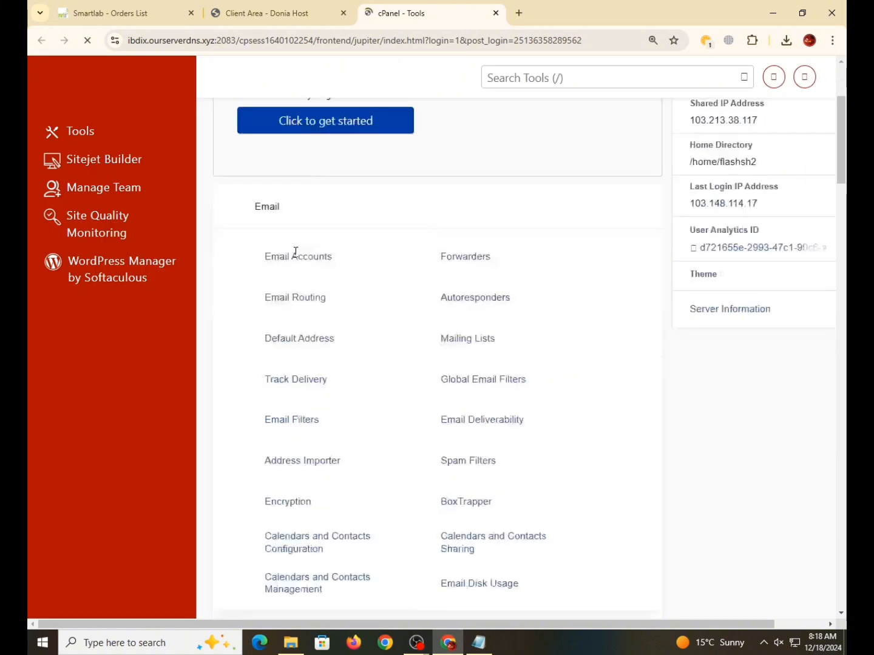
scroll(333, 360, down, 5)
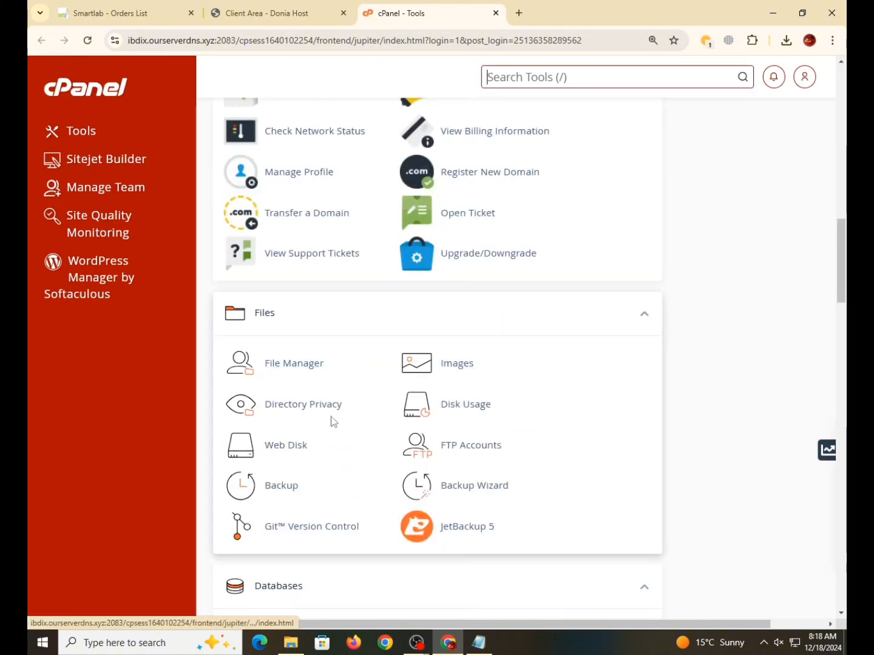
click(277, 365)
click(343, 14)
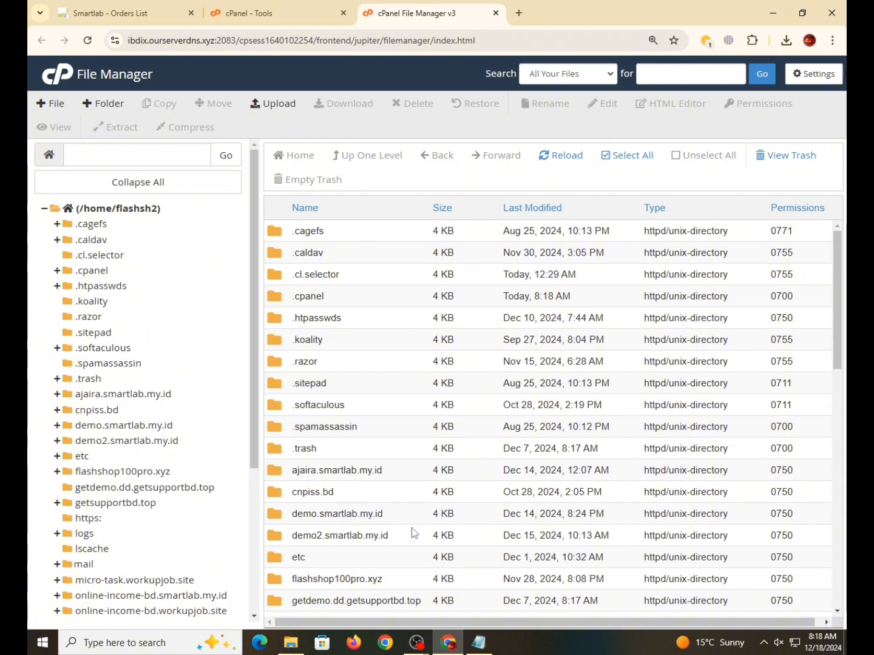
- Browse the folder tree past the smartlab.my.id folders to open taskwork.shop
scroll(256, 532, down, 3)
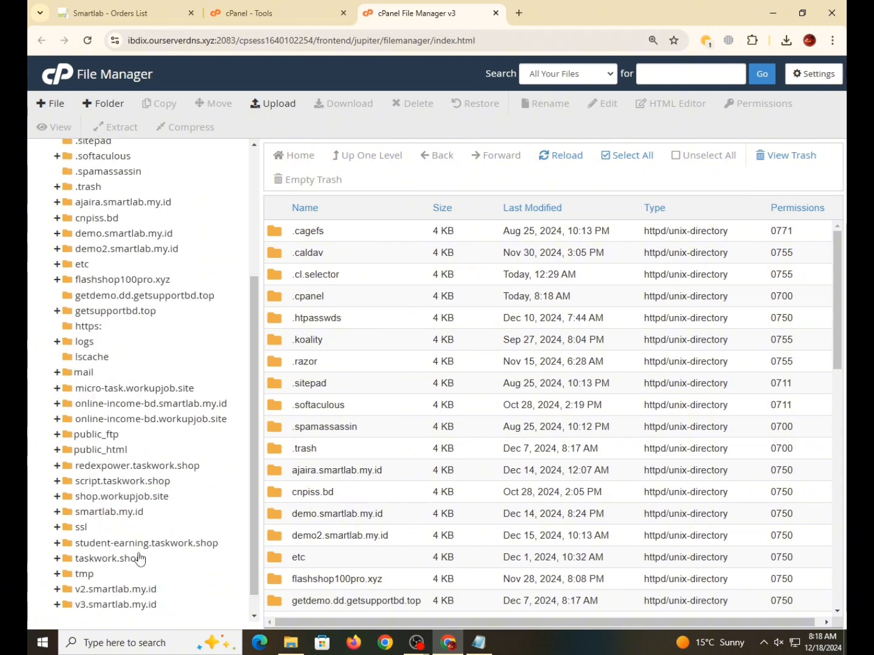
click(108, 603)
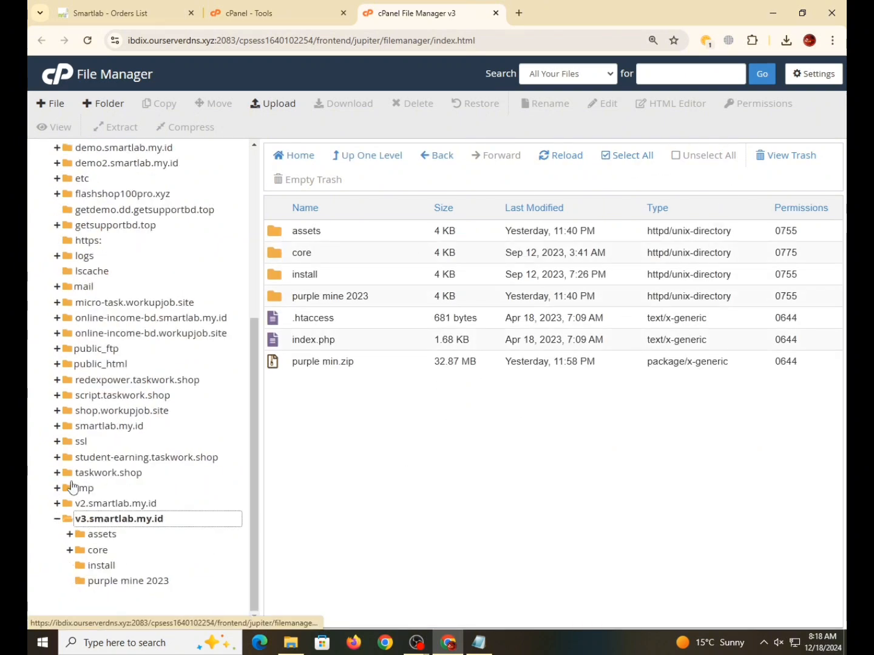
click(53, 523)
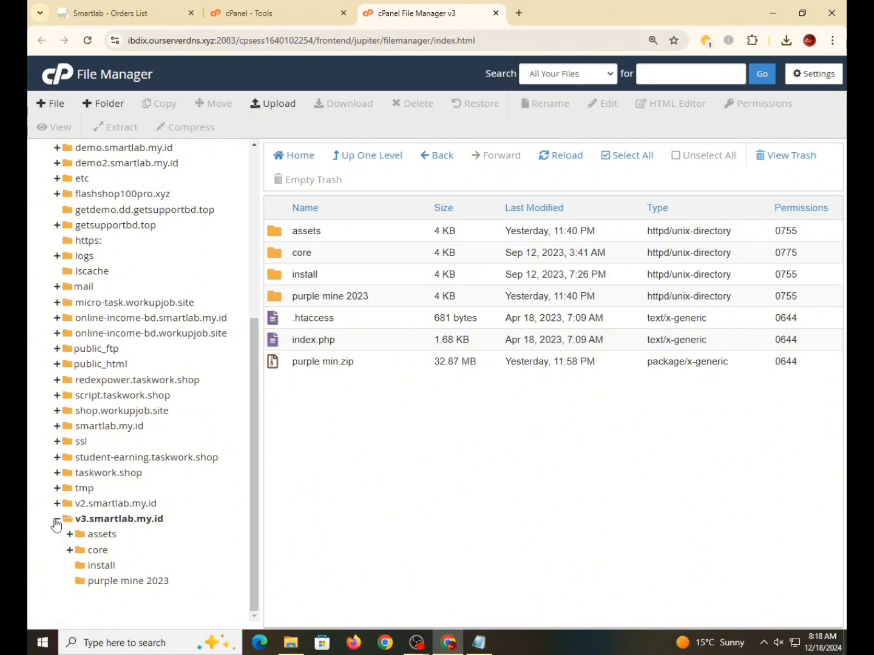
click(55, 521)
click(128, 566)
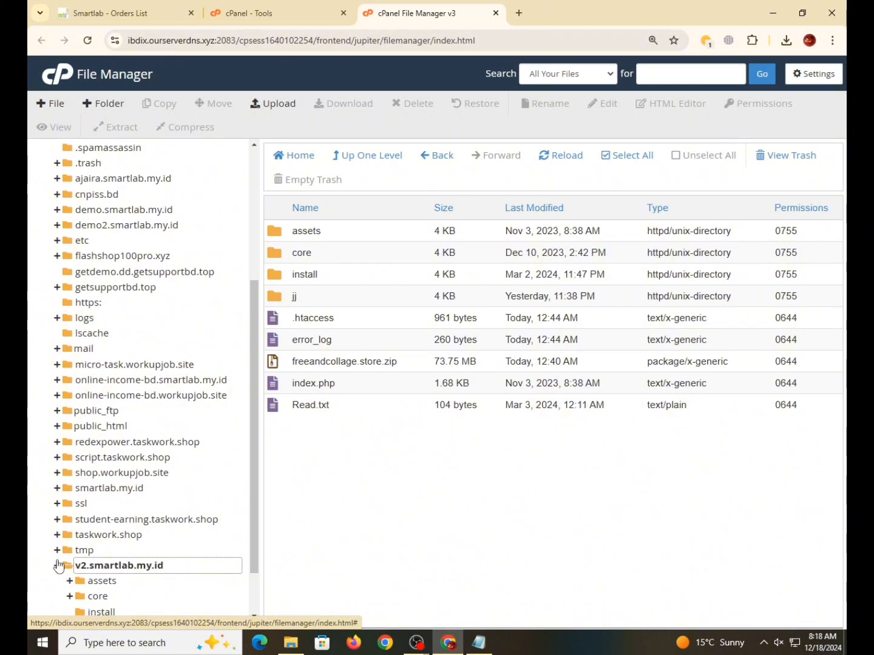
click(56, 566)
click(111, 536)
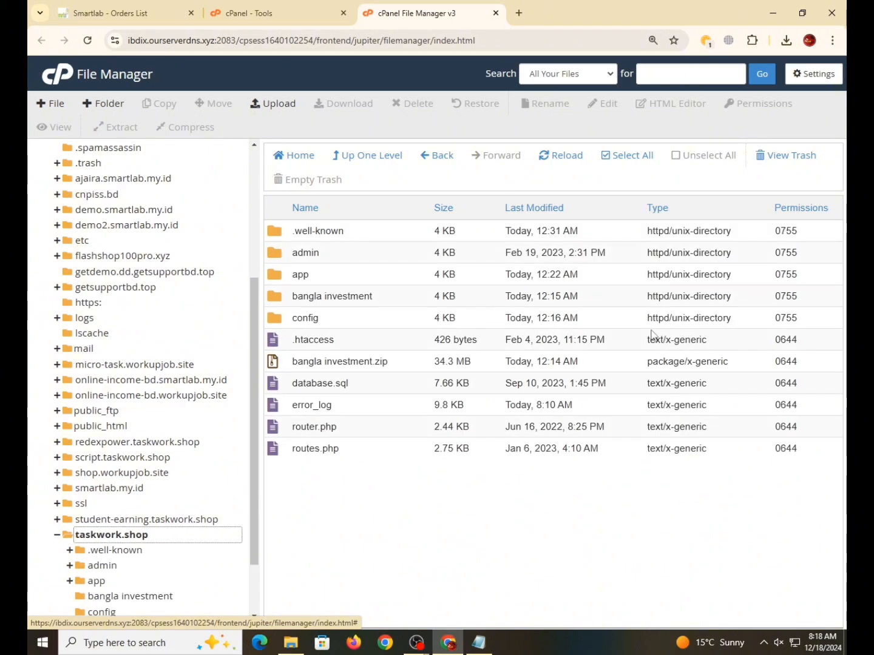
- Select all items in taskwork.shop and delete them permanently, skipping the trash
click(619, 156)
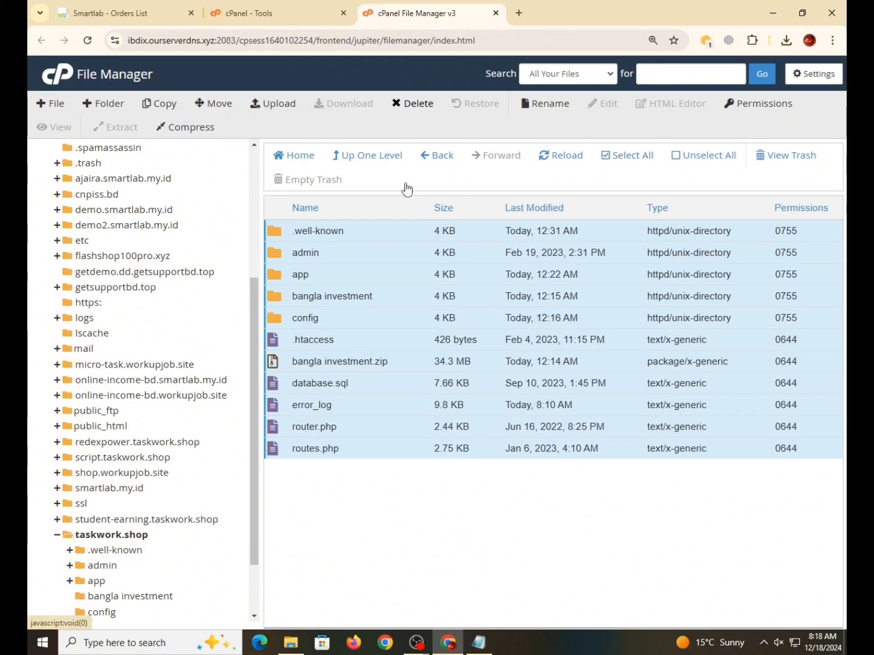
click(413, 103)
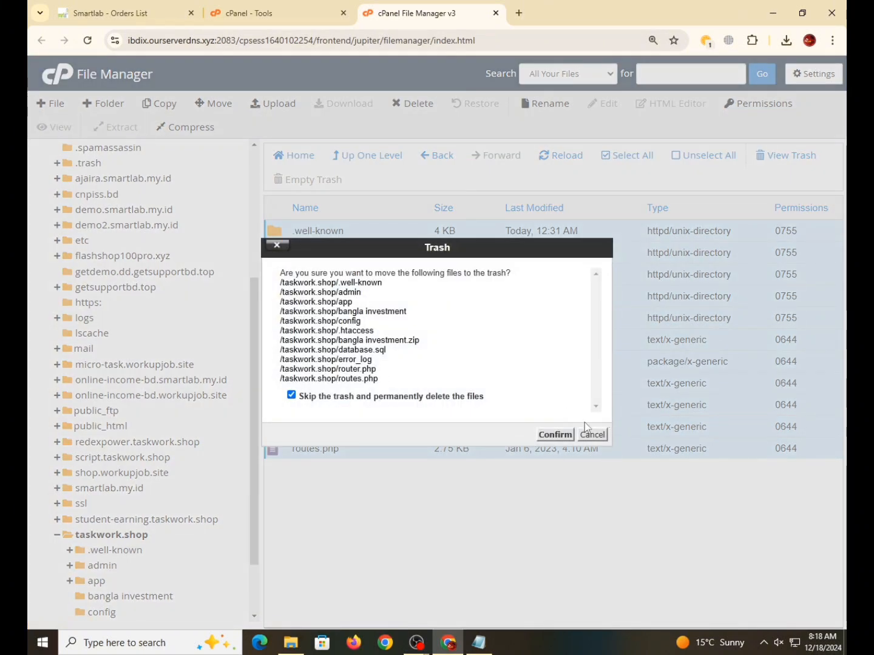
click(553, 434)
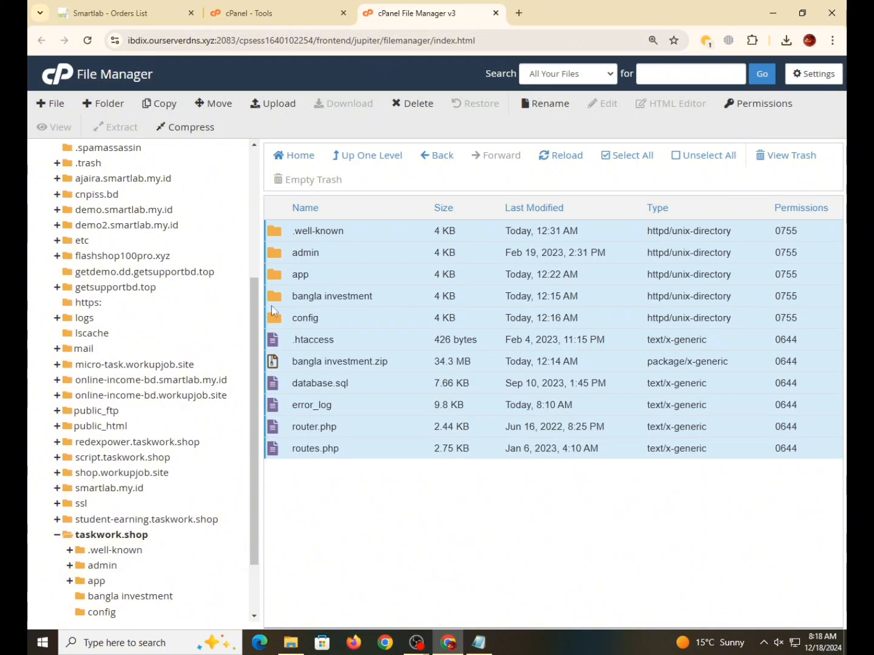
- Upload smartlab green.zip from Downloads > Smartlab Ok into taskwork.shop
click(277, 105)
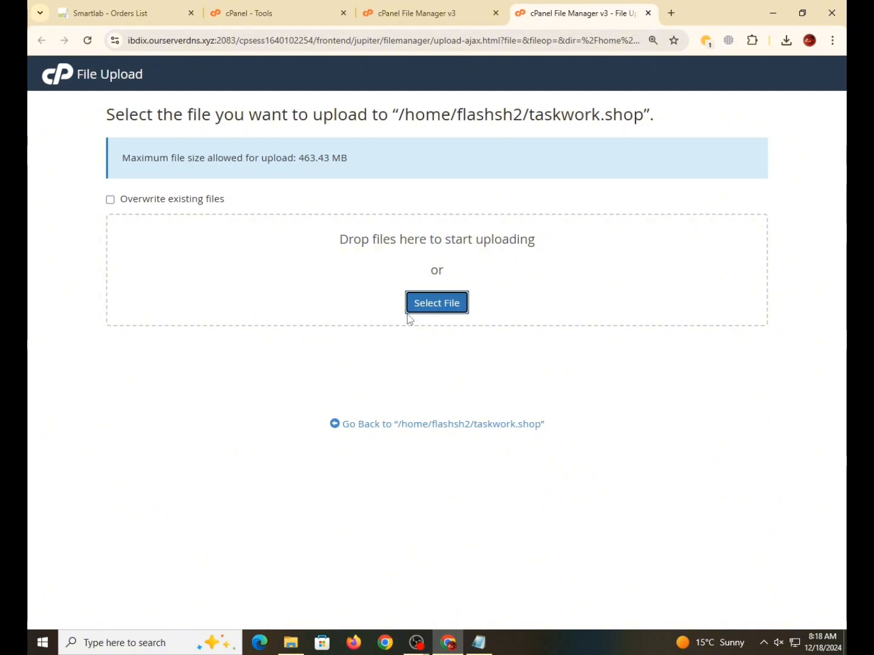
click(408, 303)
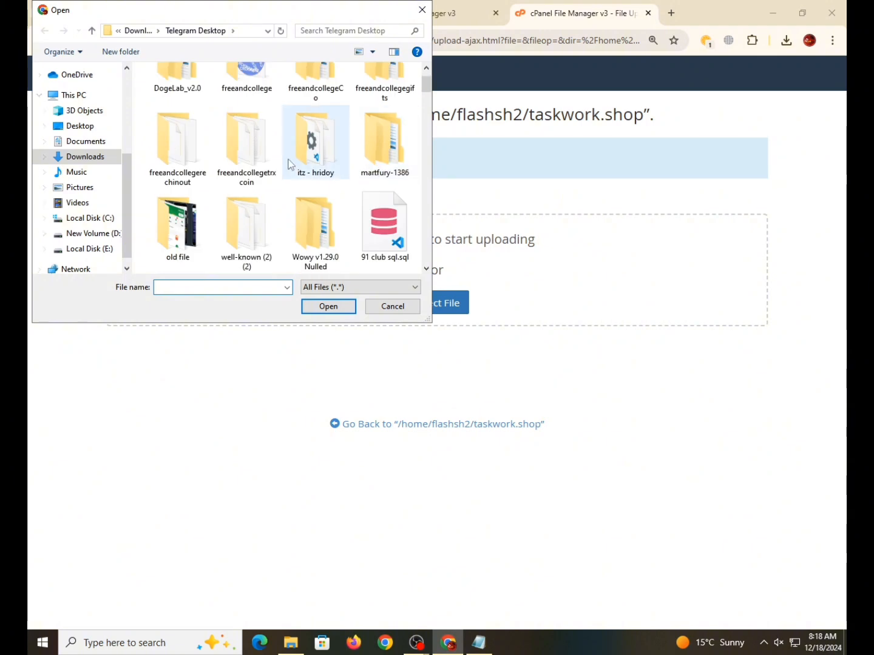
click(89, 161)
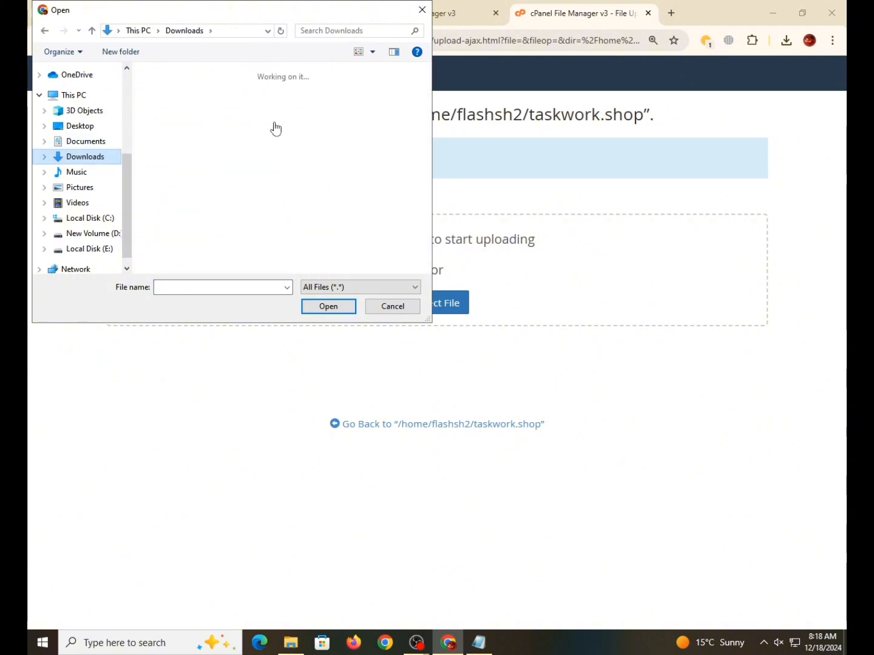
double_click(167, 197)
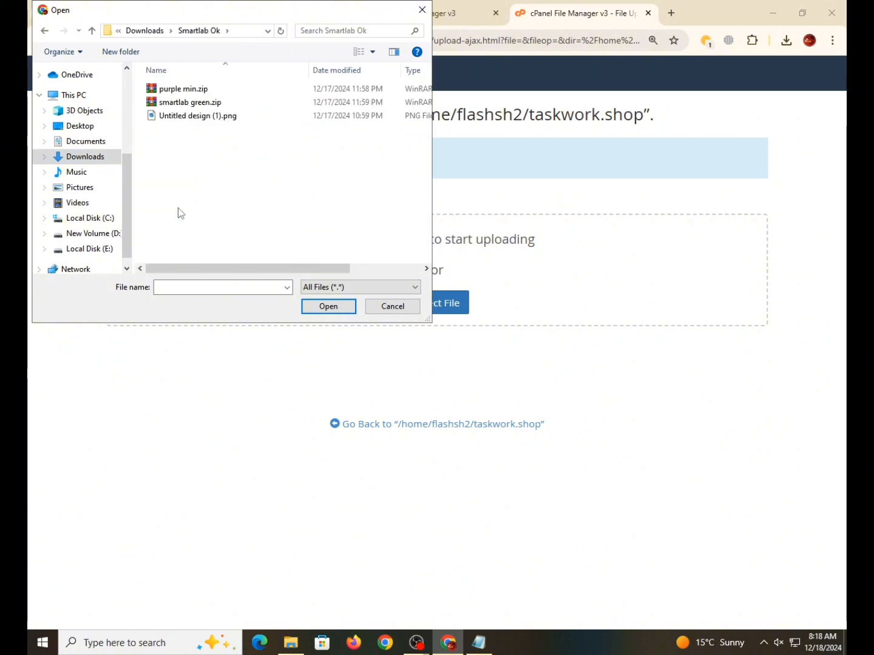
click(217, 104)
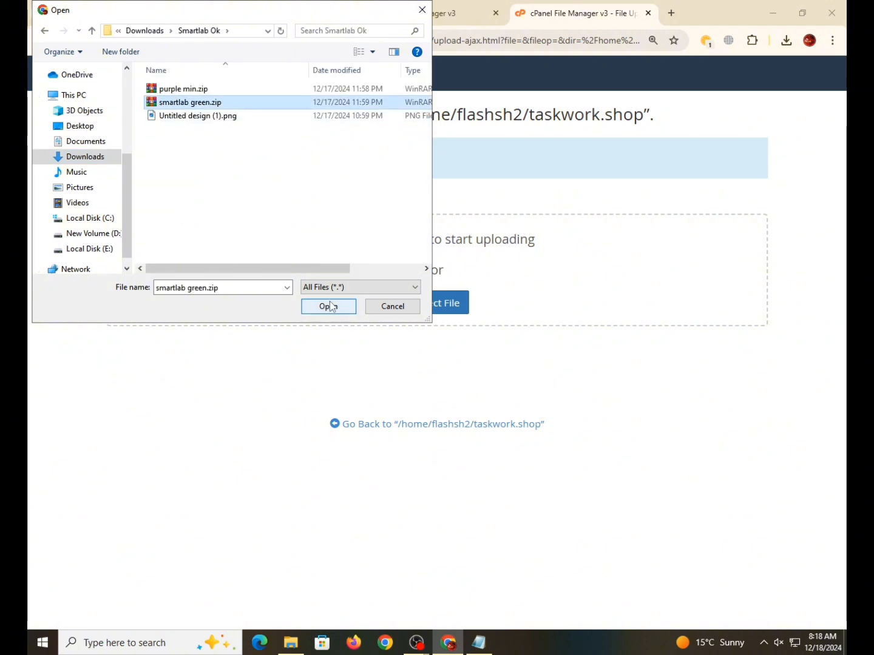
click(329, 306)
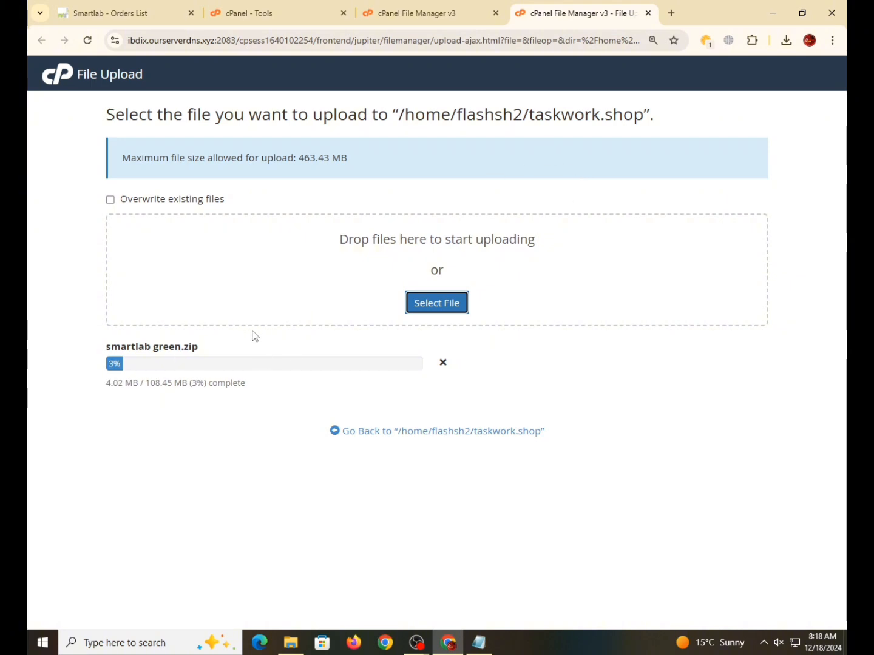
click(321, 13)
scroll(324, 357, down, 6)
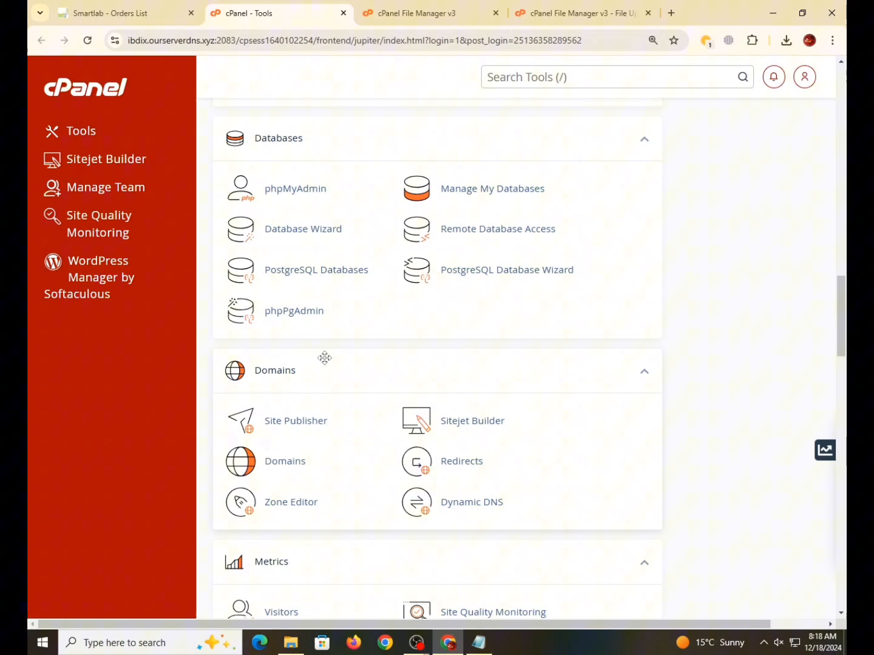
- Open the flashsh2_ecommerce database in phpMyAdmin, closing the Smartlab Orders List page
click(296, 189)
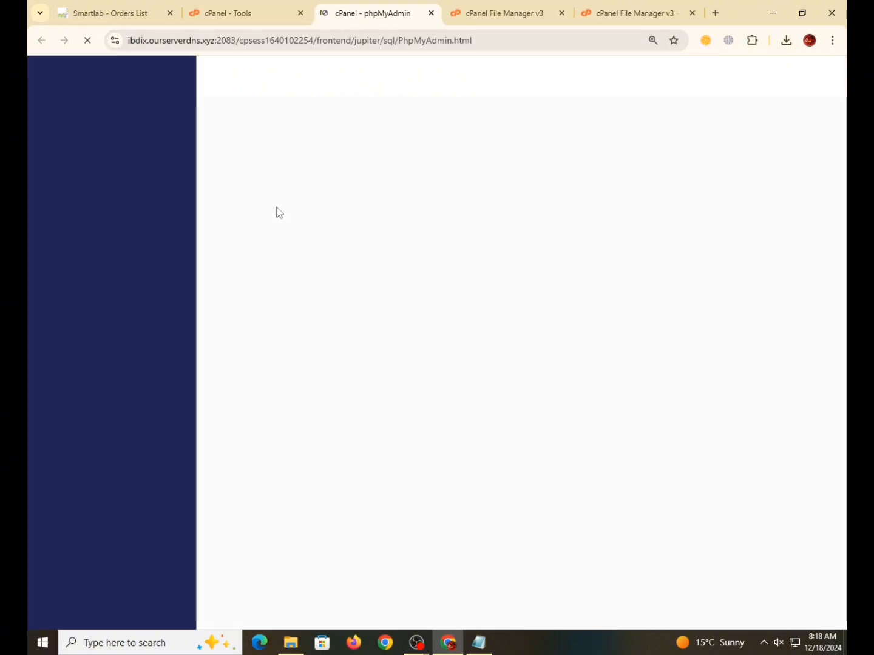
click(170, 14)
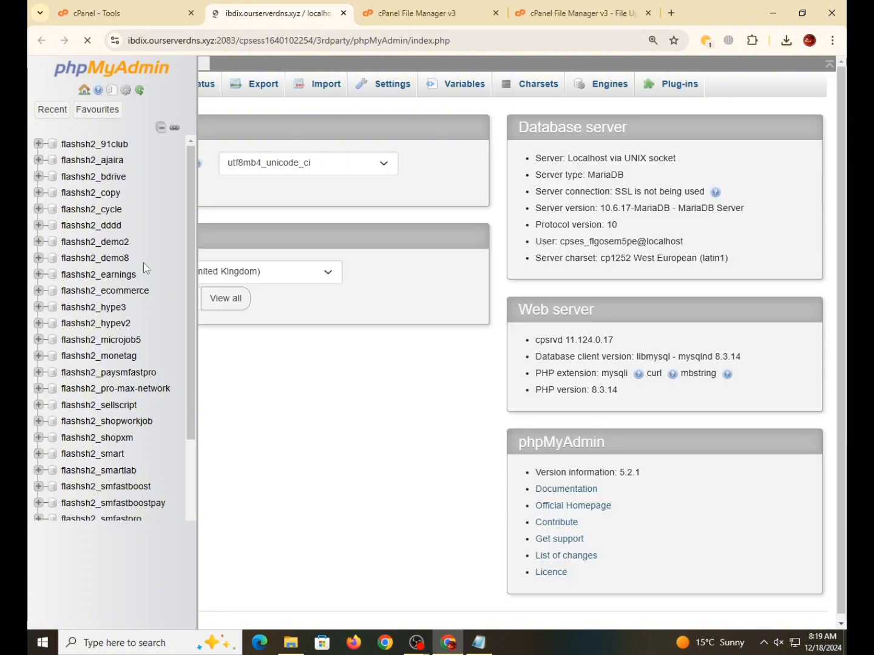
click(107, 298)
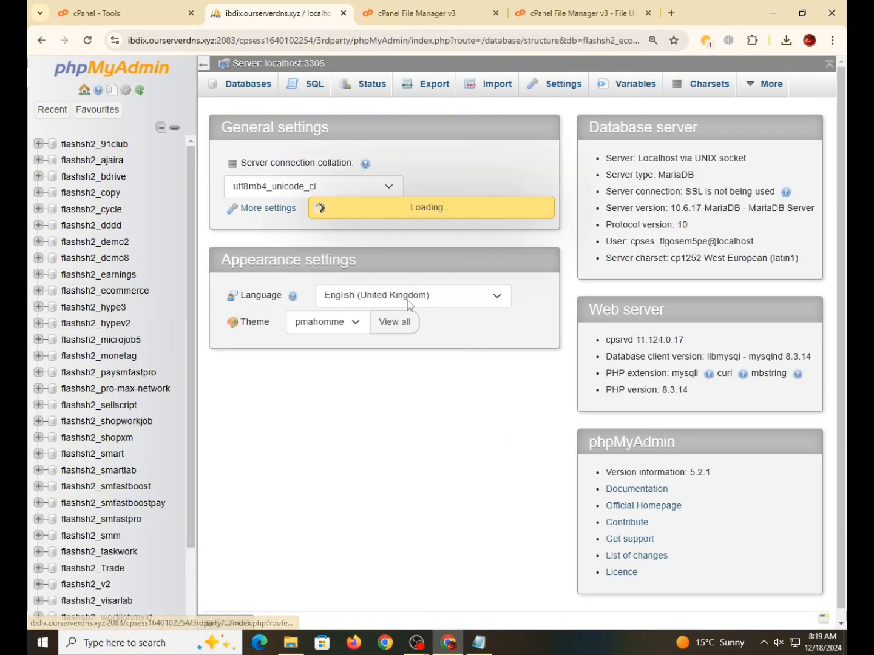
scroll(336, 417, down, 4)
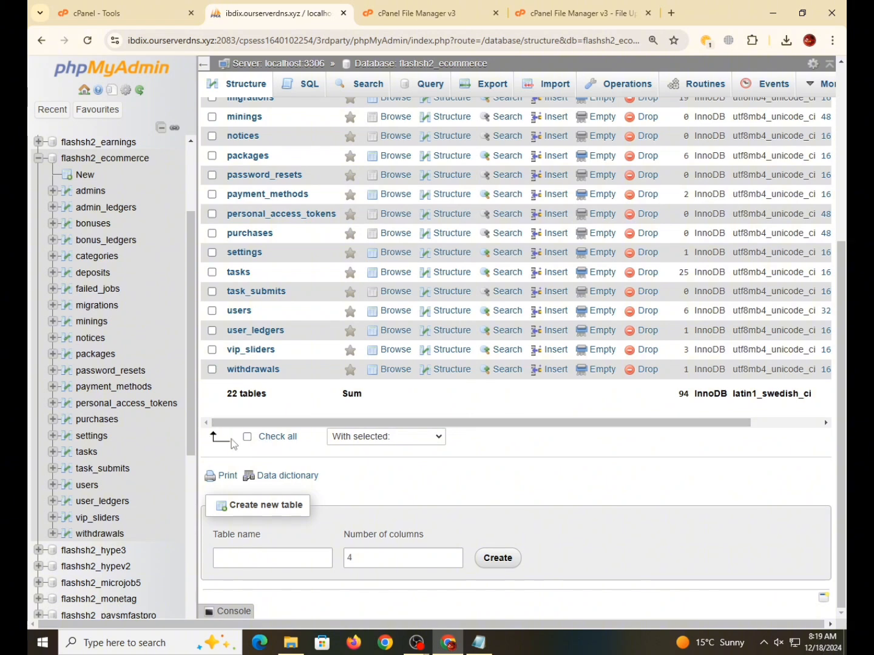
- Drop all tables in flashsh2_ecommerce at once
click(247, 438)
click(386, 438)
click(389, 268)
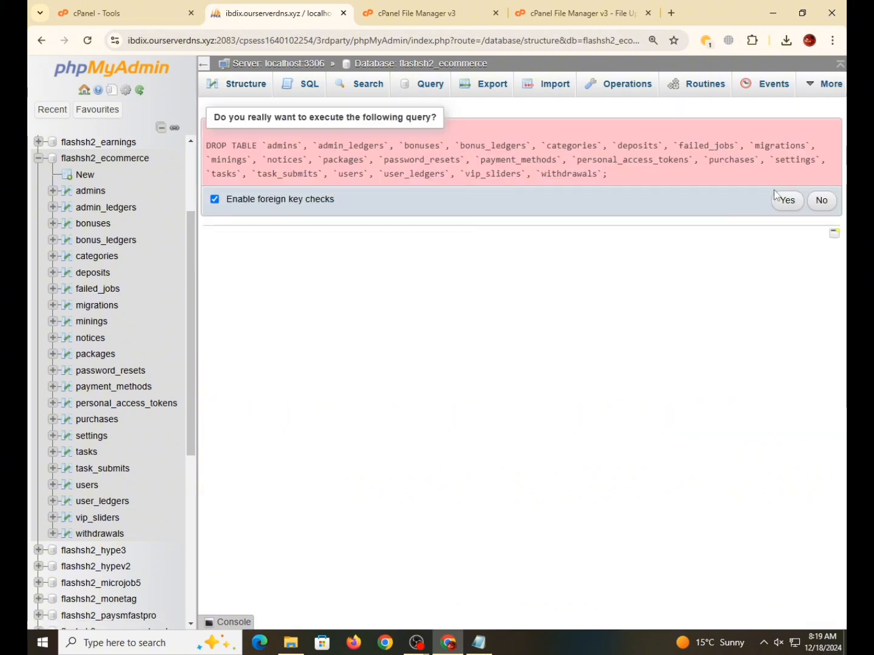
click(786, 200)
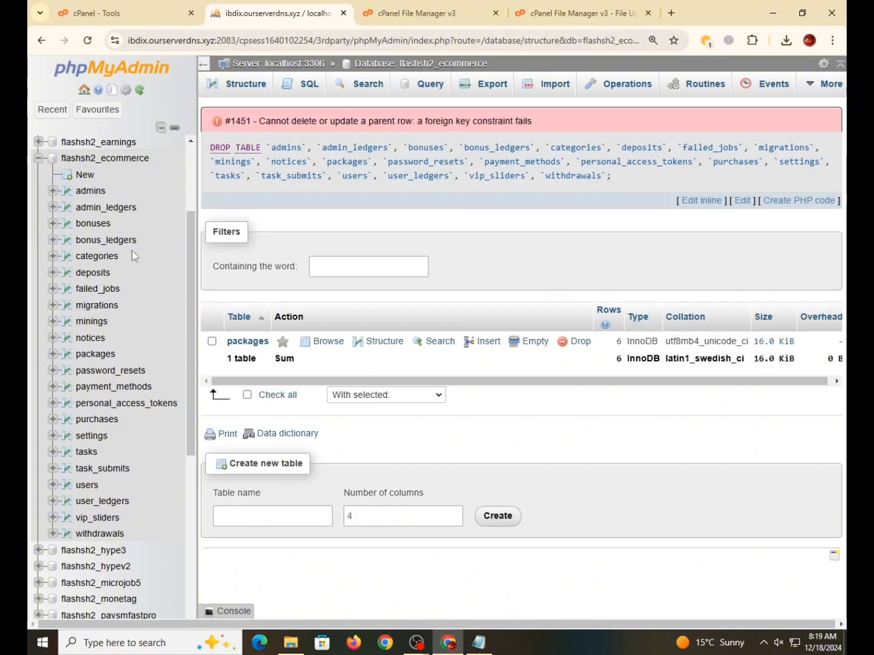
- Reload the database and drop the remaining packages table left by the foreign-key error
click(115, 172)
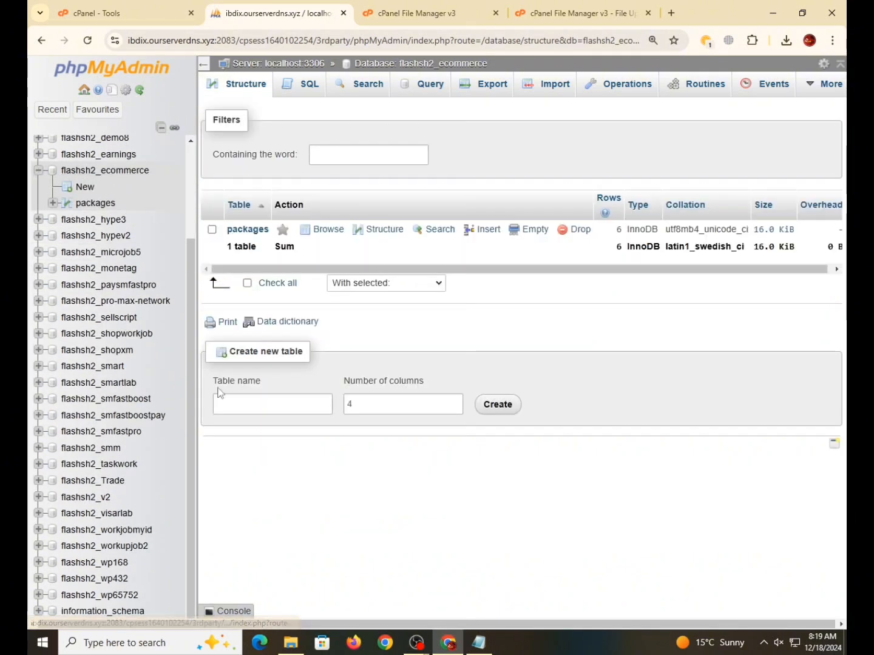
click(248, 283)
click(379, 284)
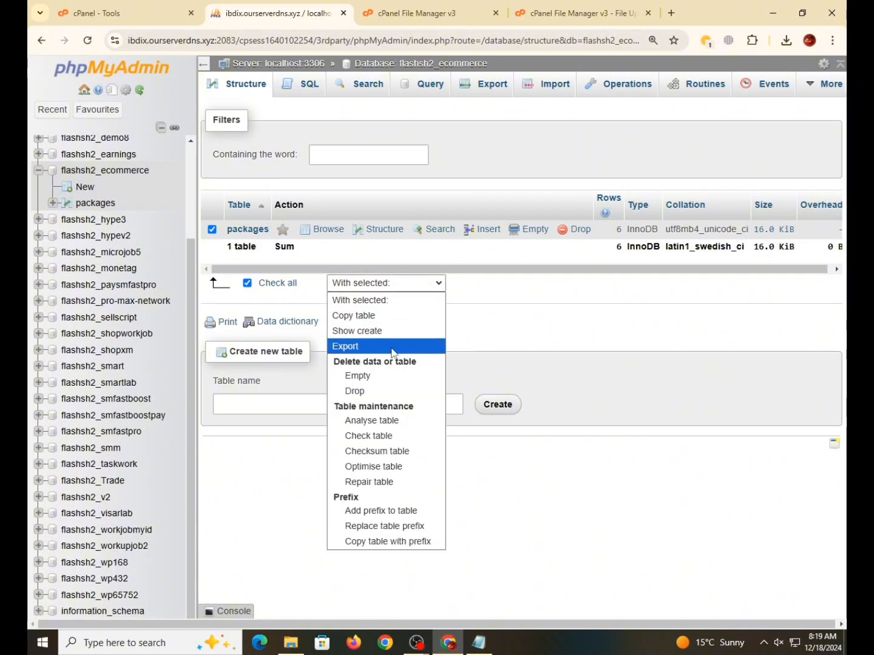
click(364, 390)
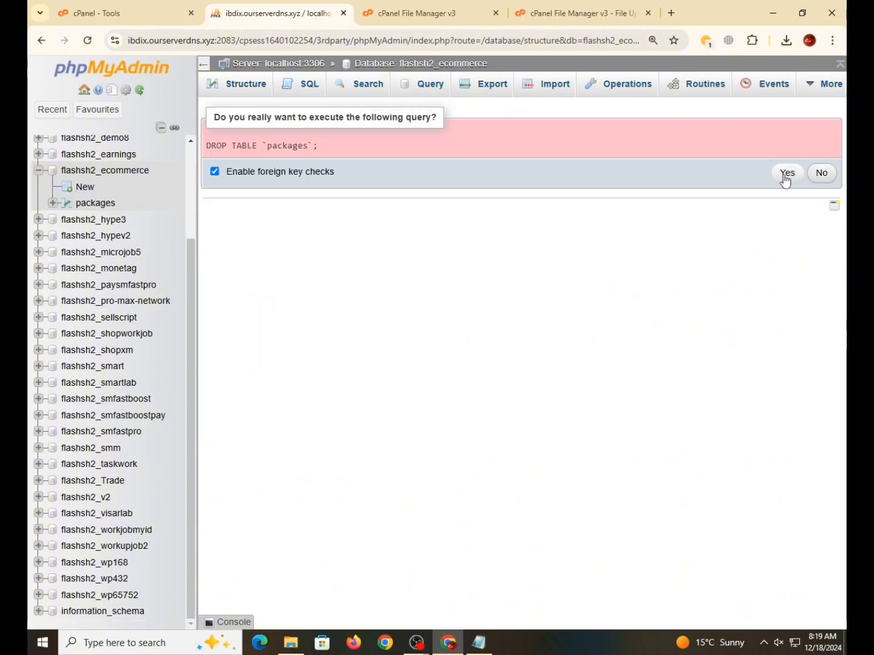
click(787, 172)
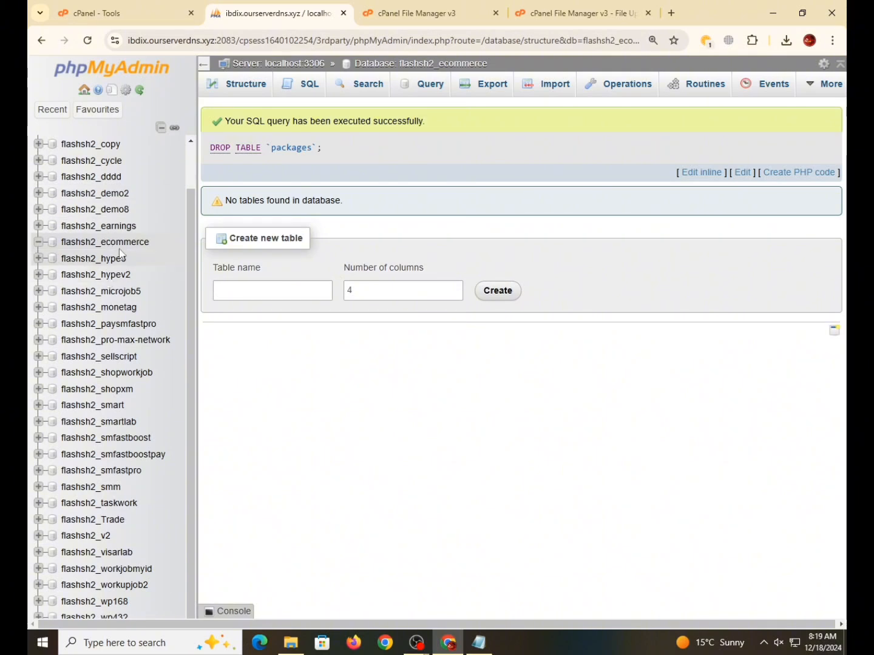
- Extract smartlab green.zip into /home/flashsh2/taskwork.shop and dismiss the extraction results
drag(156, 243, 61, 249)
key(ctrl+c)
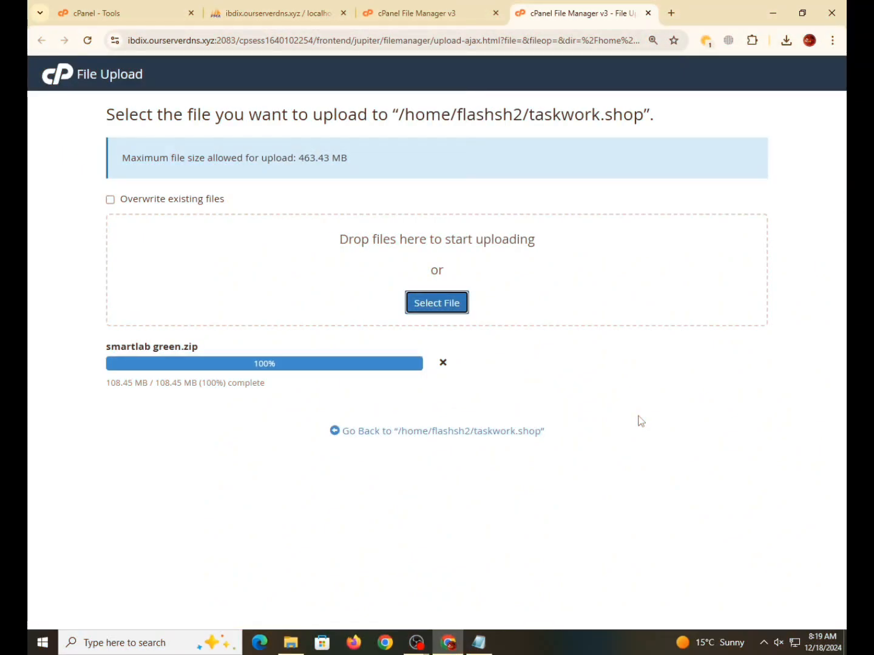
click(377, 433)
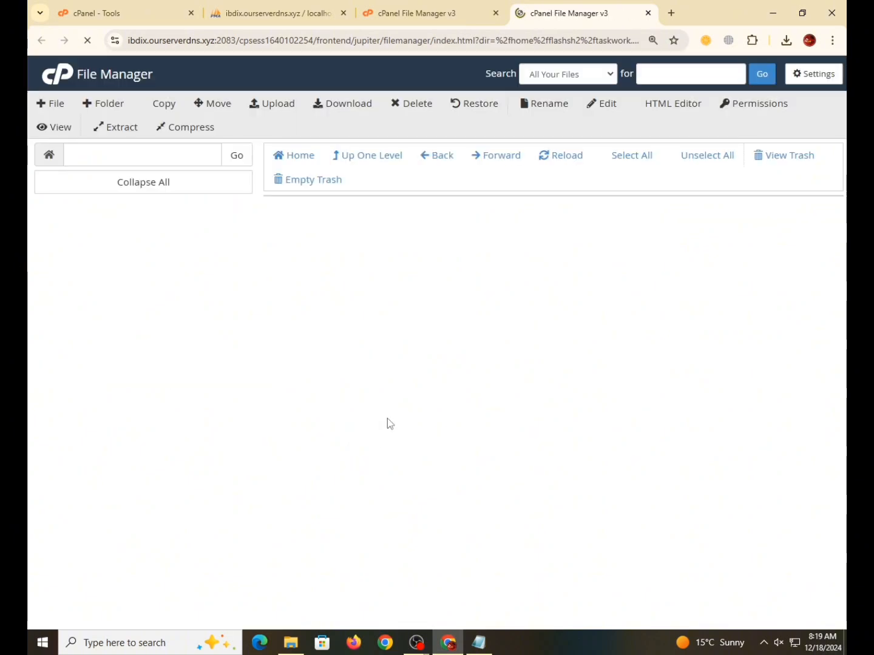
right_click(386, 238)
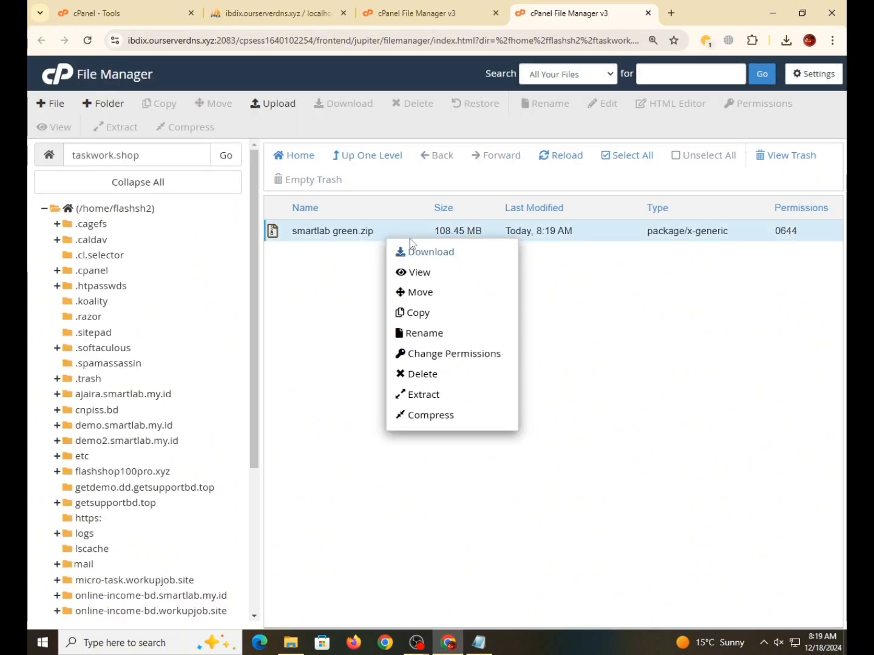
click(445, 396)
key(Return)
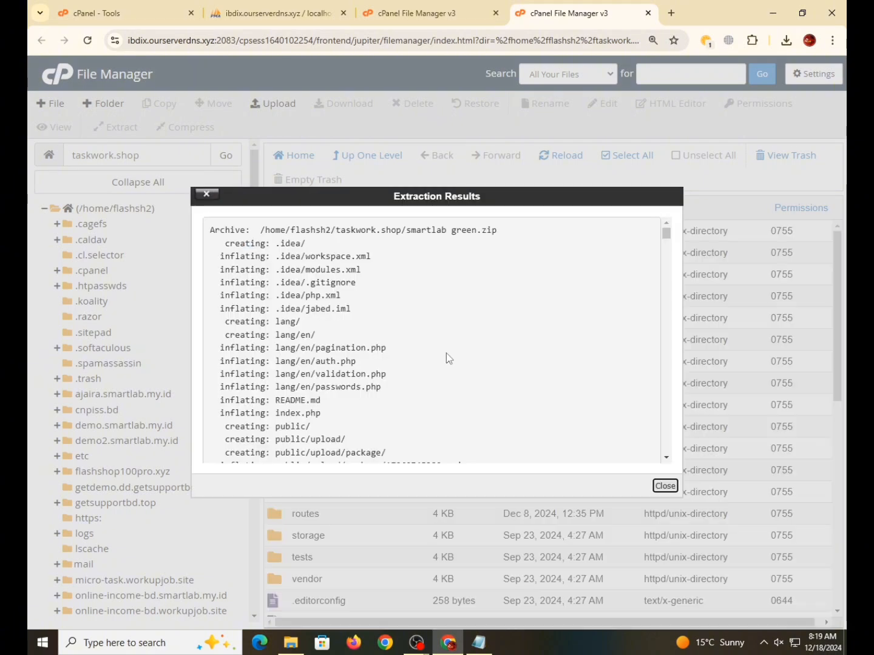
click(665, 485)
scroll(313, 311, down, 3)
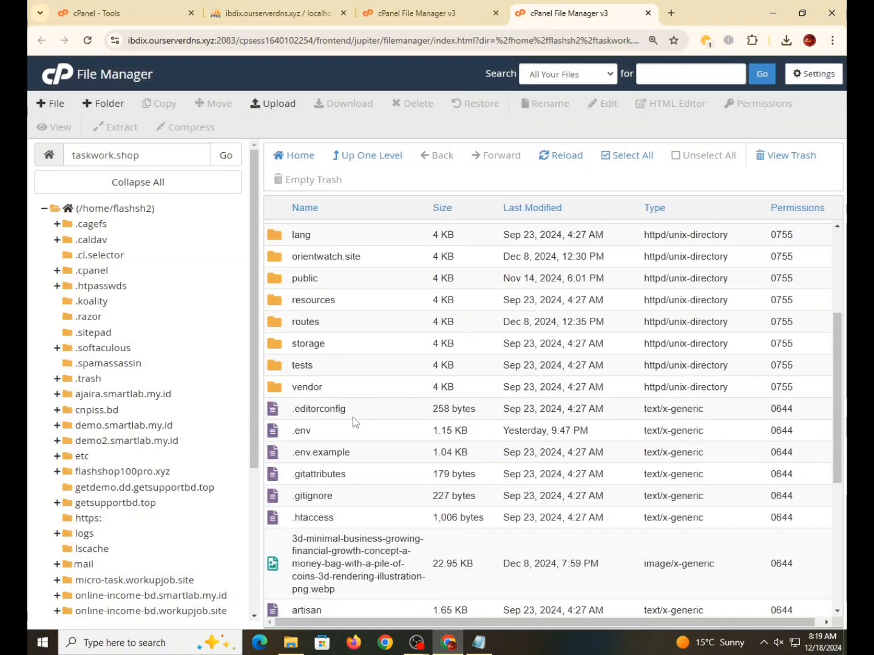
- Open .env in the editor and set DB_DATABASE and DB_USERNAME to flashsh2_ecommerce
right_click(361, 436)
click(391, 484)
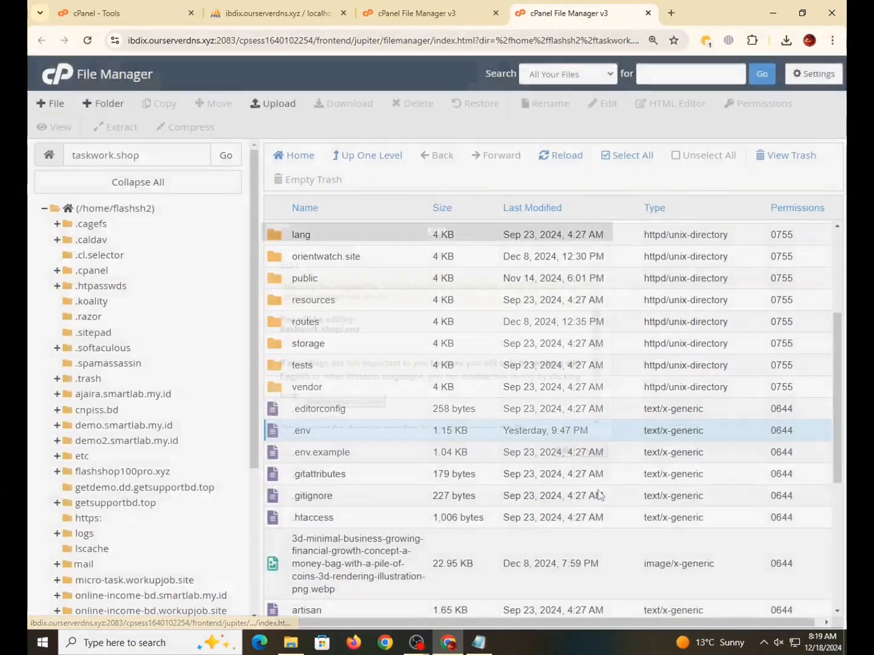
click(570, 451)
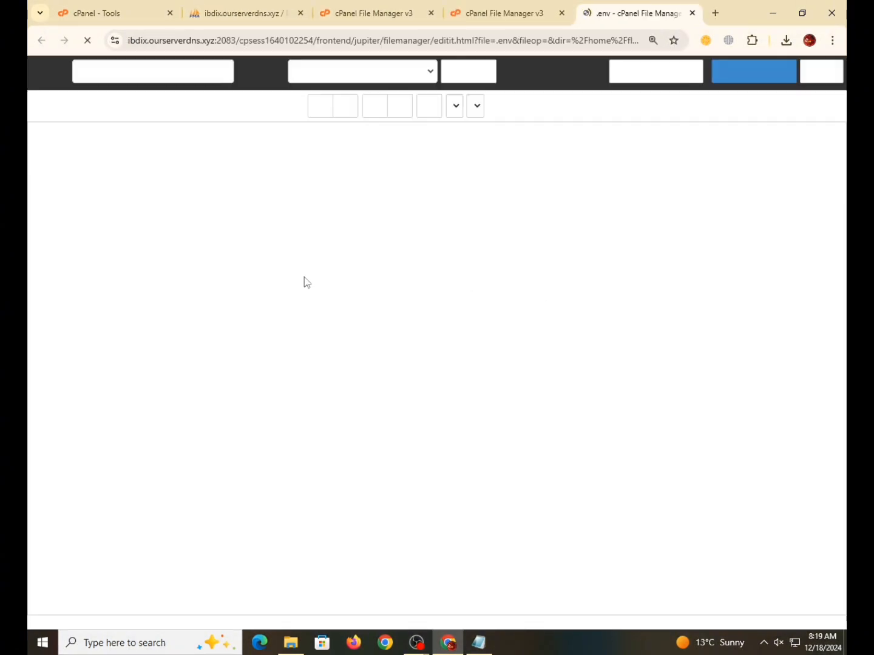
double_click(170, 257)
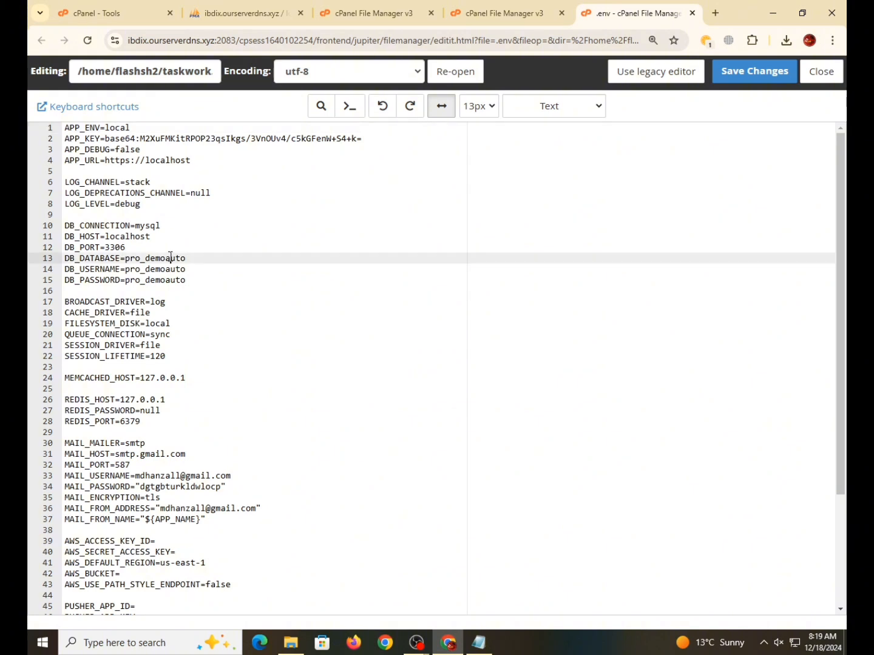
key(ctrl+v)
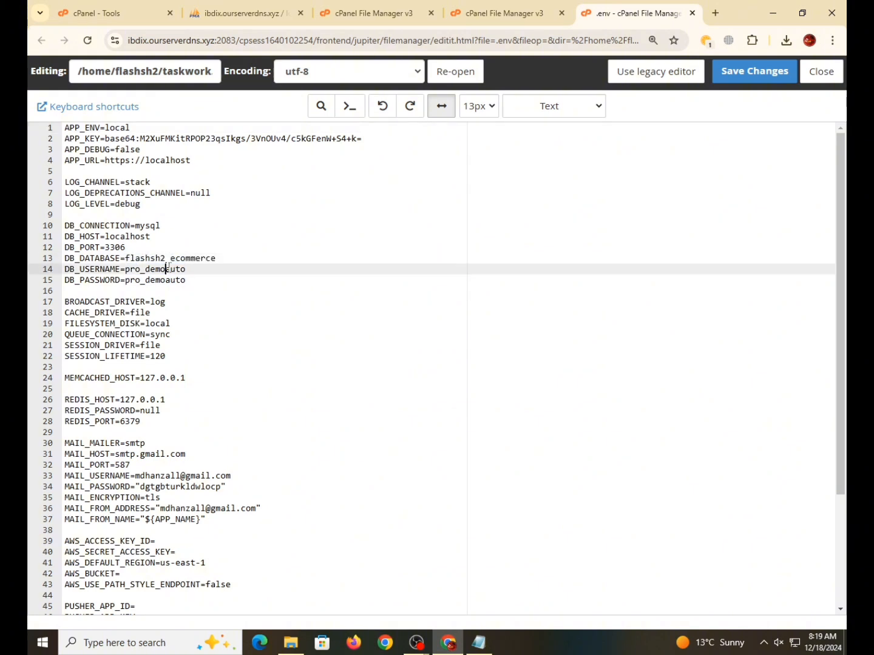
double_click(168, 269)
key(ctrl+v)
- Paste the database password into DB_PASSWORD, save .env, and close the editor
double_click(168, 280)
key(ctrl+v)
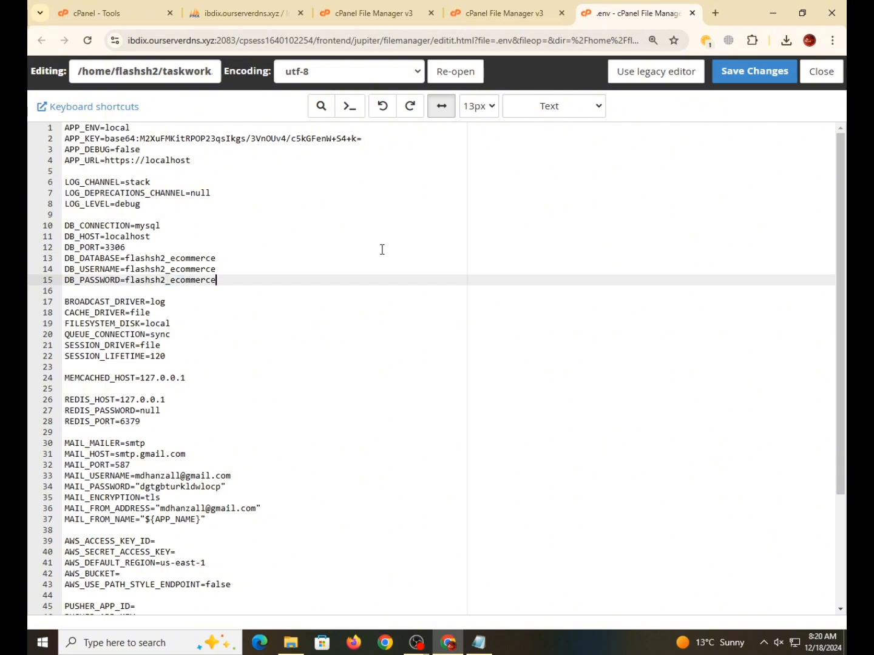
click(786, 75)
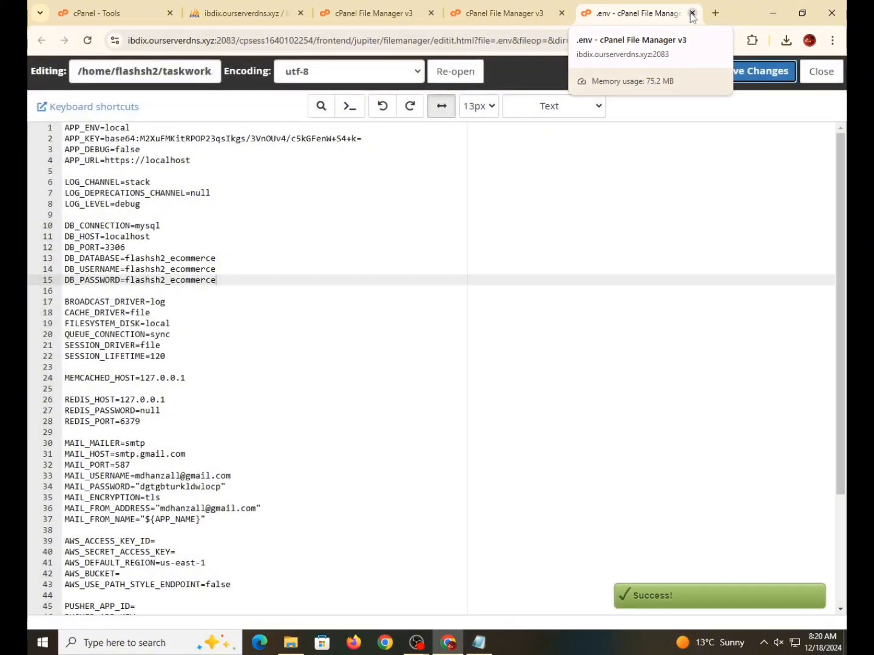
click(691, 13)
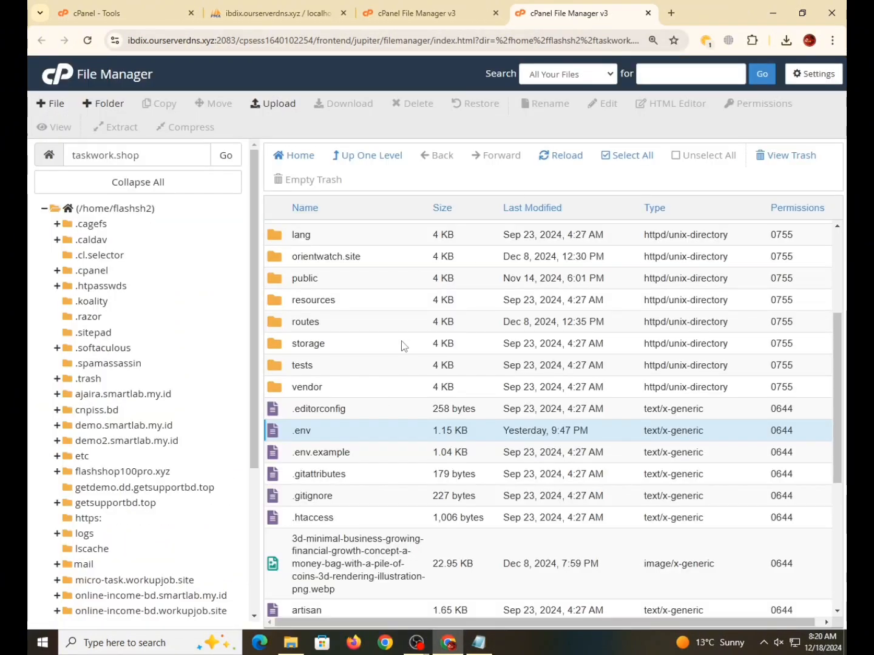
- Download smartlab.sql from the 'install + sql files' folder
scroll(407, 303, up, 3)
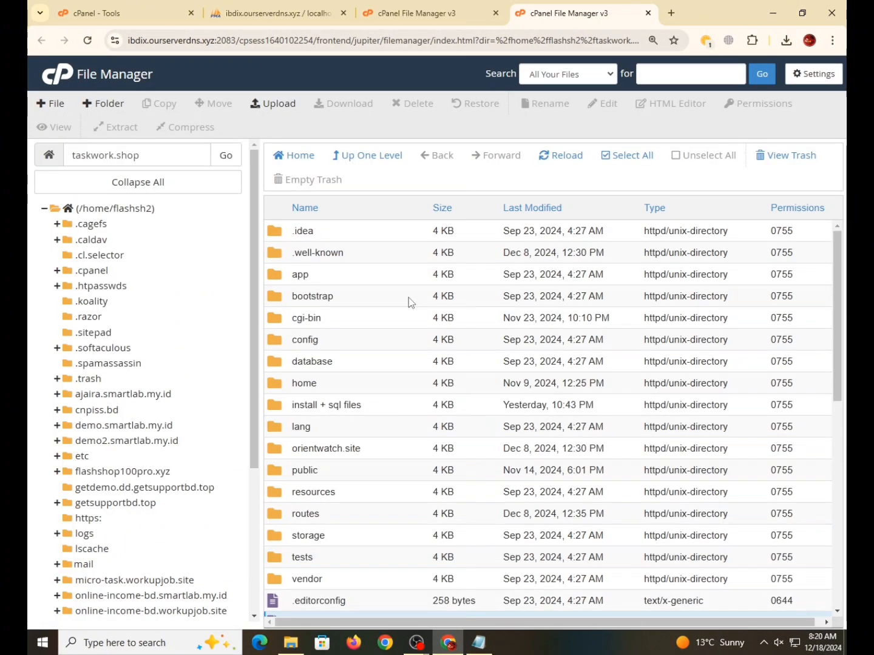
double_click(376, 405)
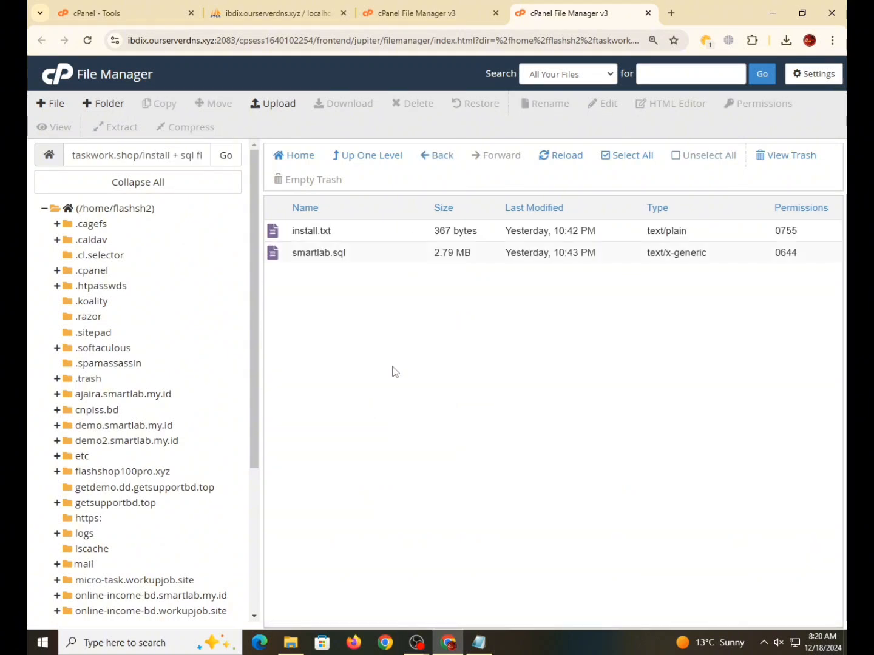
right_click(350, 259)
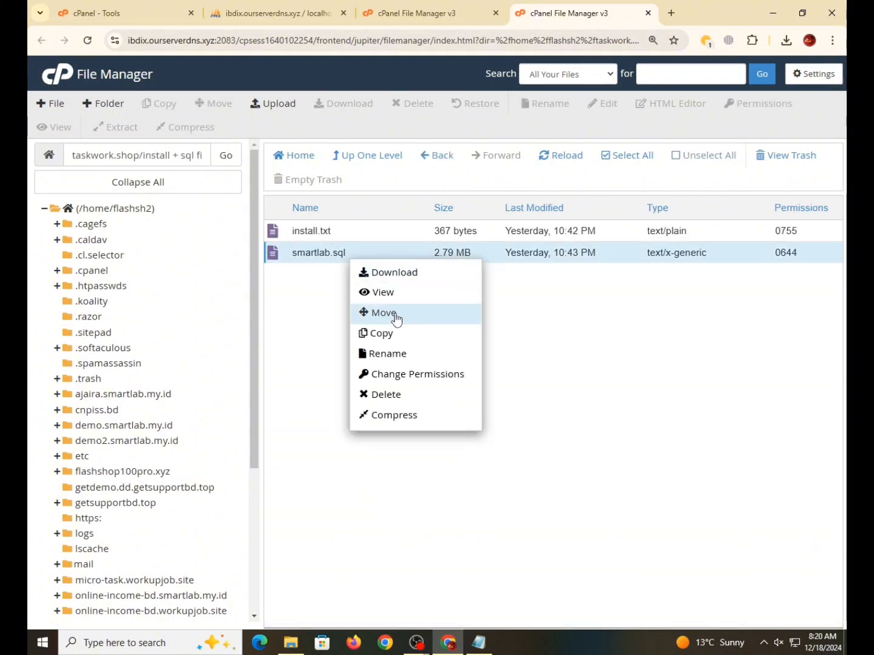
click(378, 280)
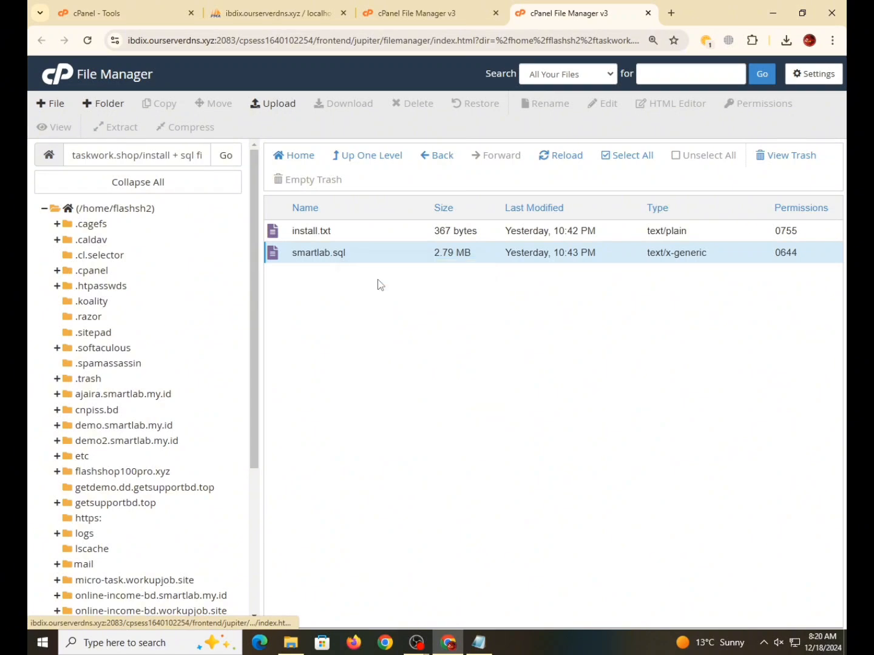
- Import the downloaded smartlab.sql into flashsh2_ecommerce through phpMyAdmin's Import page
click(280, 15)
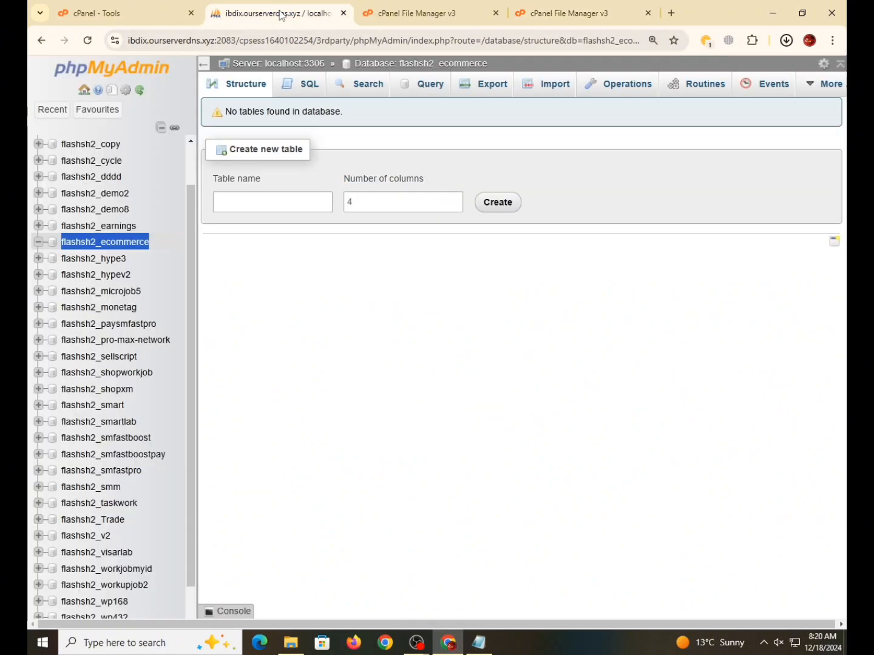
click(550, 91)
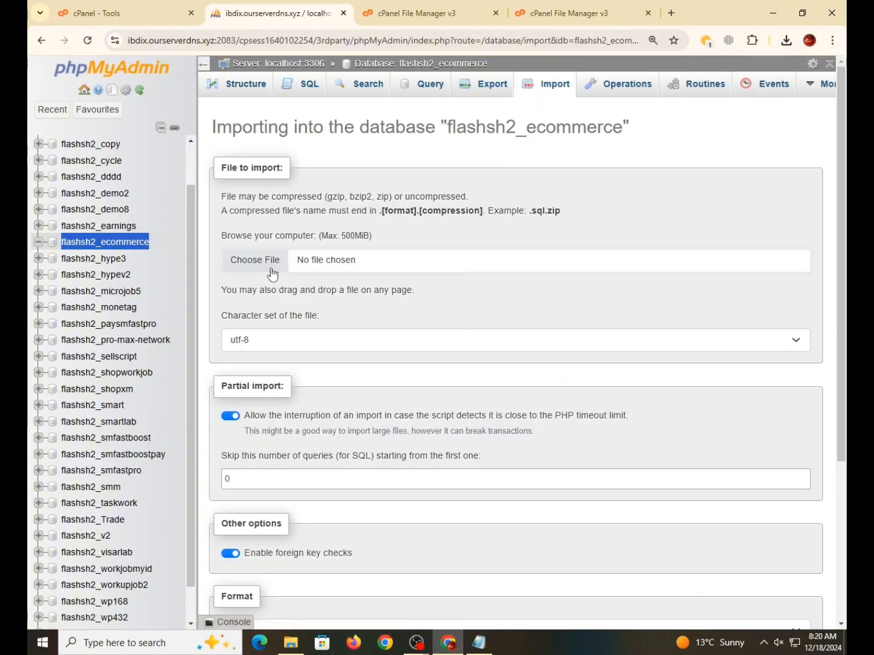
click(270, 263)
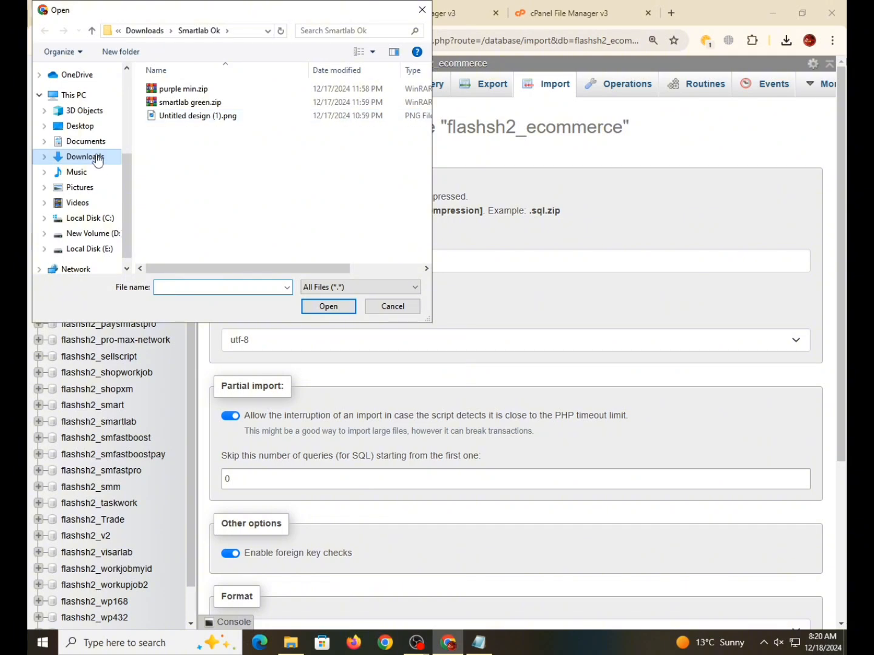
click(97, 158)
click(167, 109)
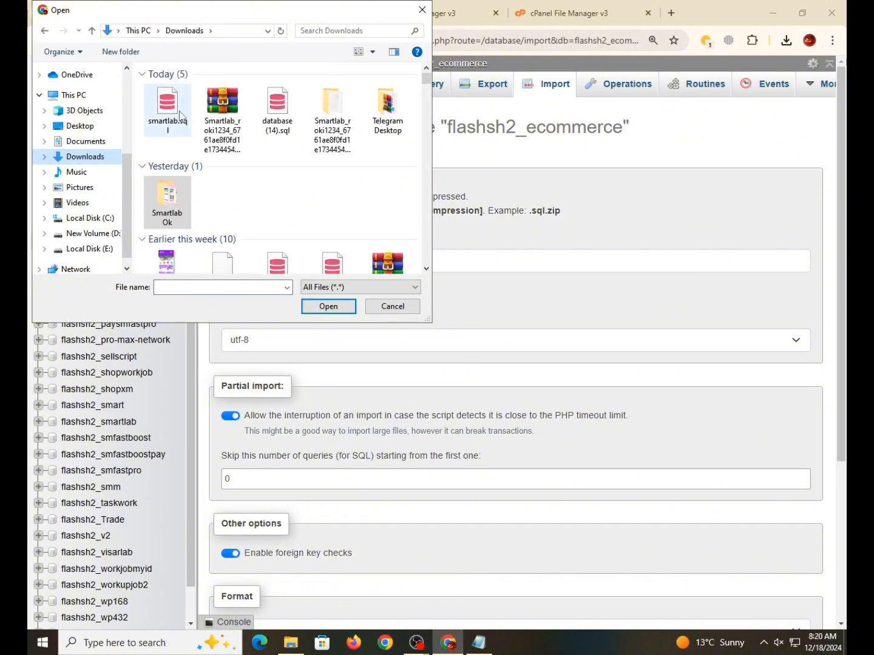
click(340, 306)
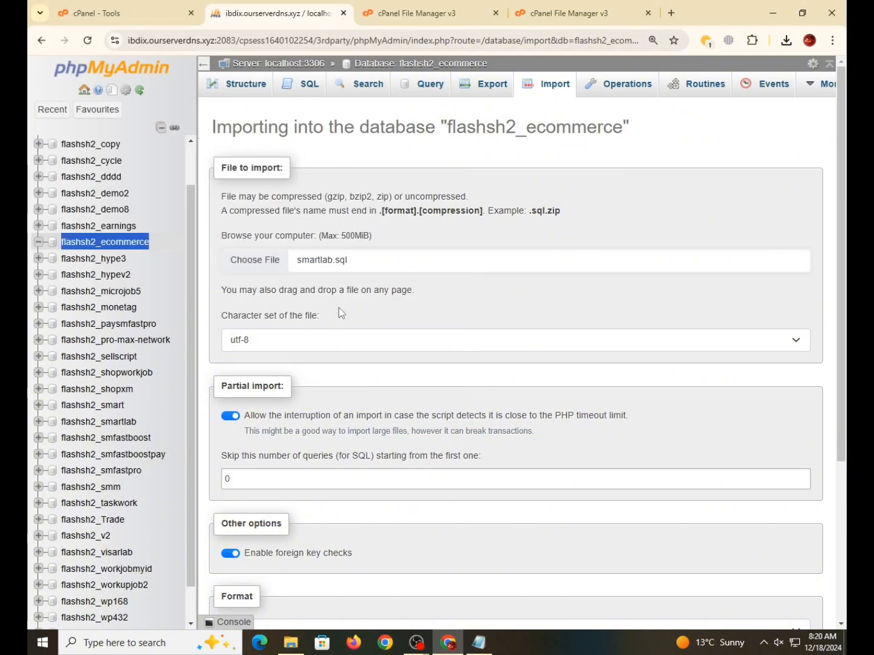
scroll(340, 310, down, 4)
click(247, 582)
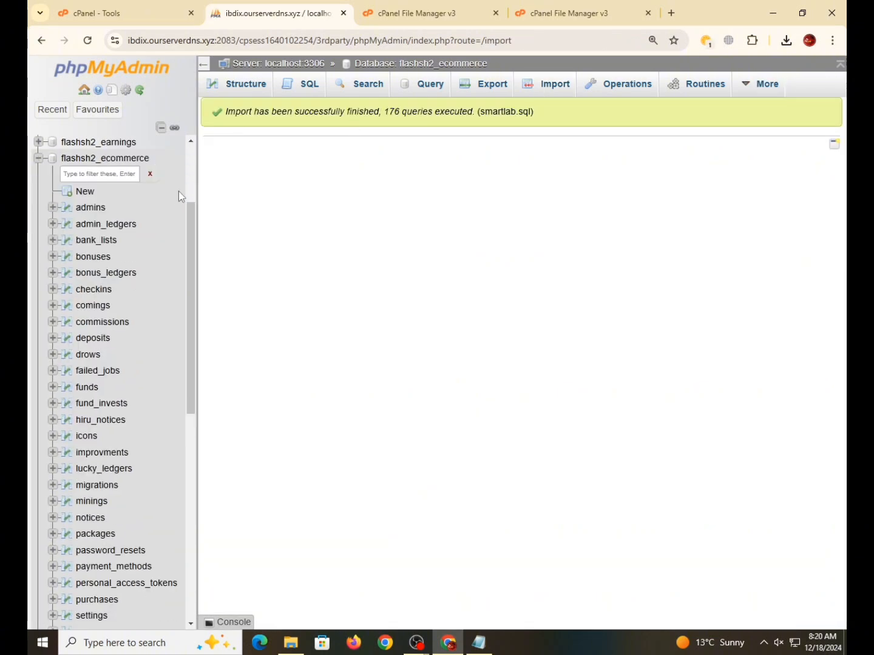
- Open taskwork.shop in a new browser tab
click(610, 8)
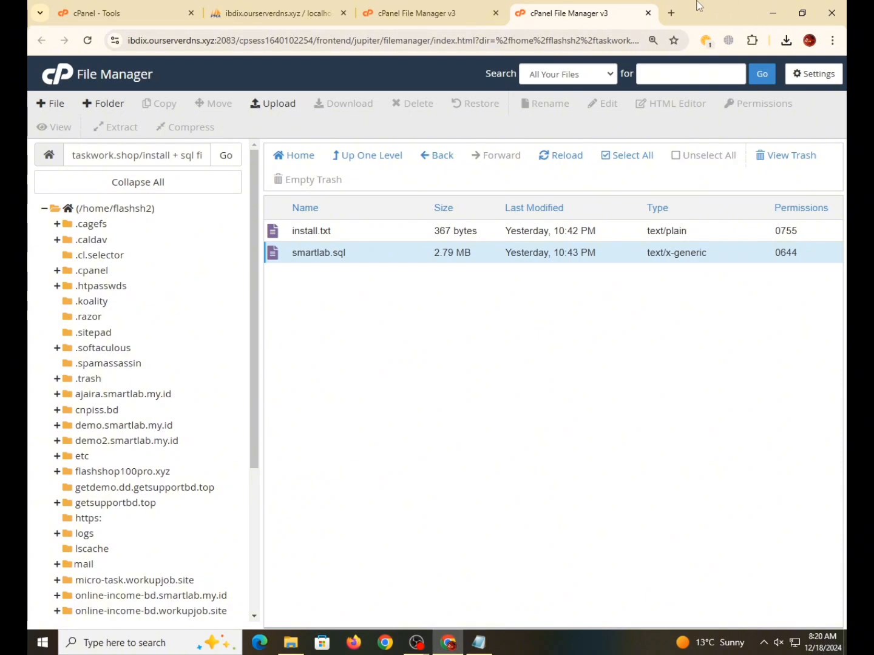
click(671, 12)
text(taskwork.shop/register)
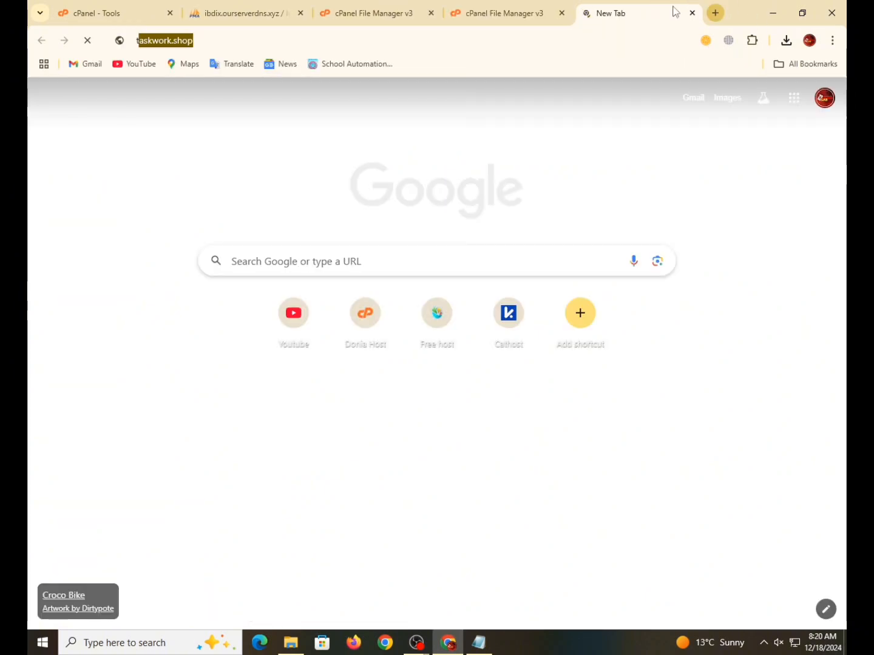
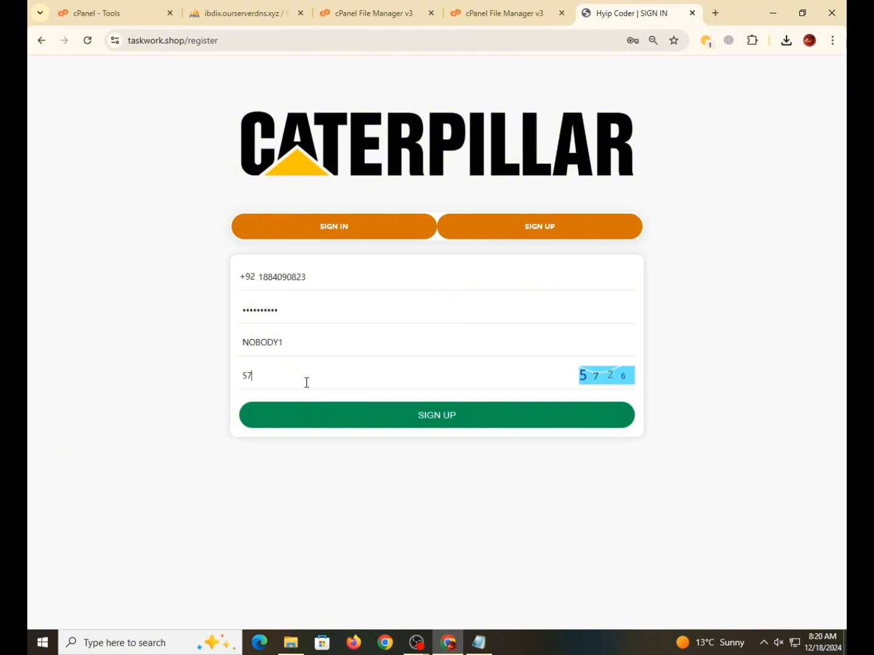
- Submit the sign-up form and scroll through the dashboard's Recharge, Withdraw, Task shortcuts and news posts
click(483, 416)
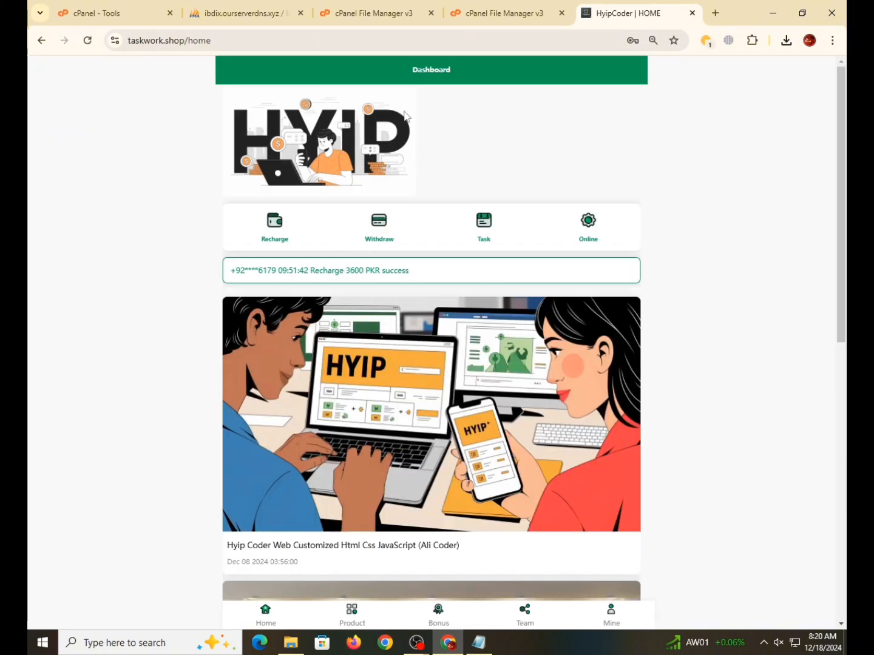
scroll(332, 285, down, 9)
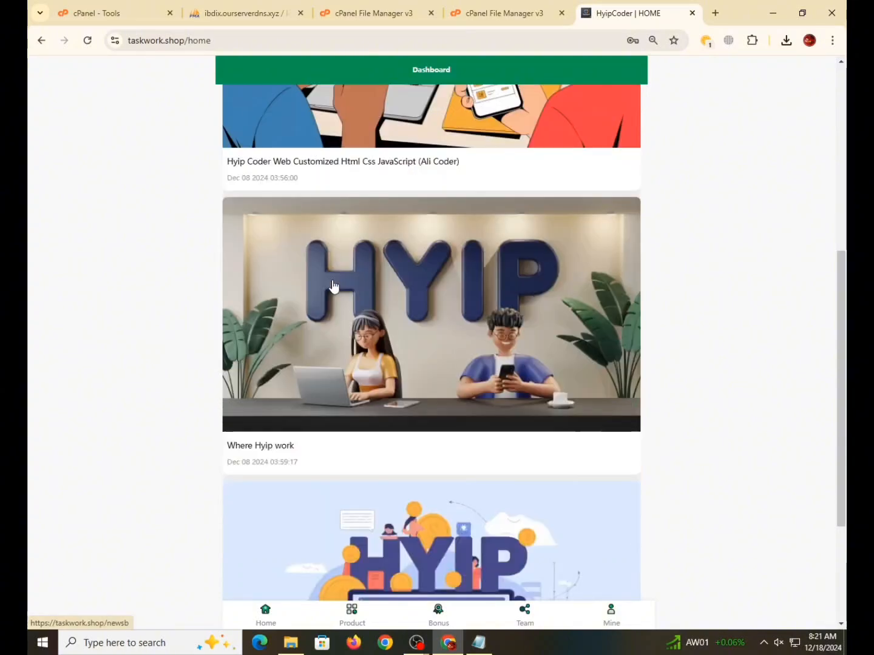
scroll(461, 548, up, 5)
scroll(462, 549, up, 3)
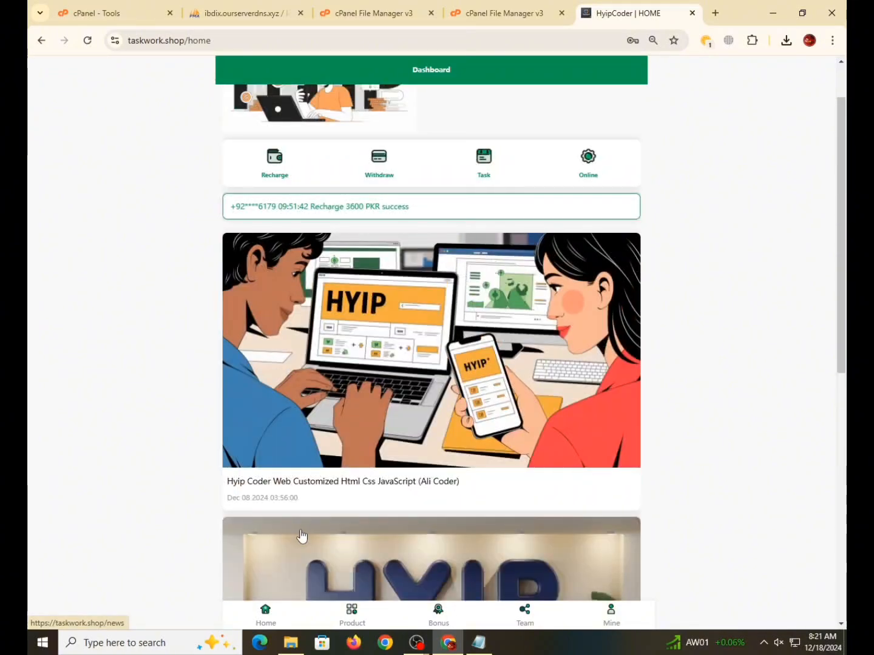
- Browse the Product invest plans and the Bonus promo code page, then view the Team page
click(349, 613)
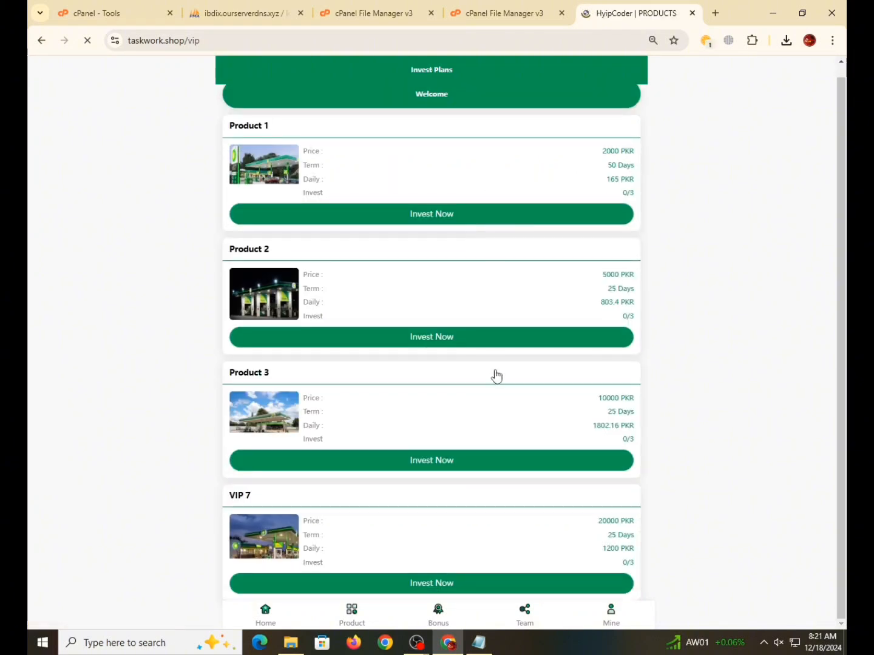
click(443, 618)
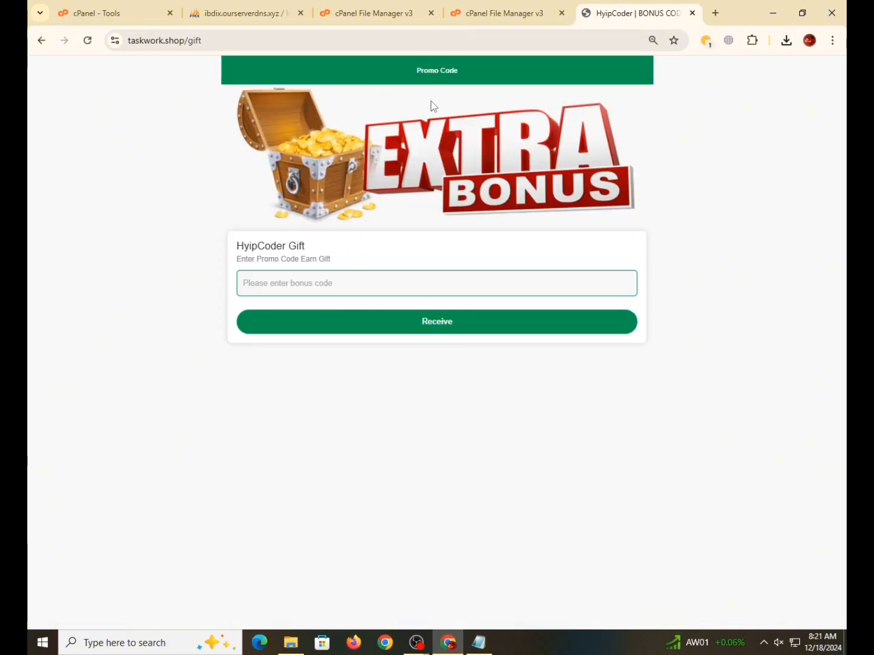
click(40, 41)
click(520, 613)
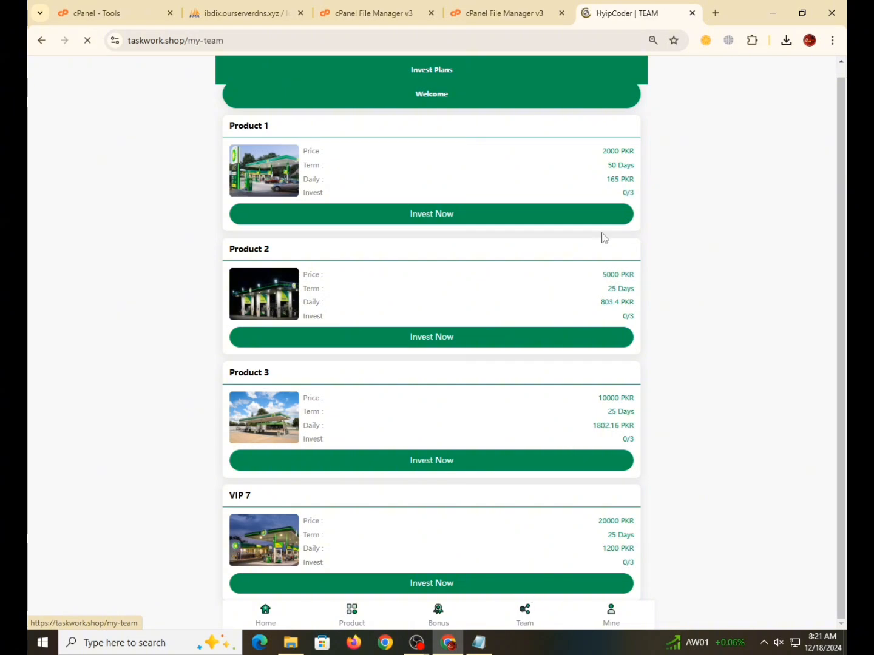
scroll(554, 389, down, 1)
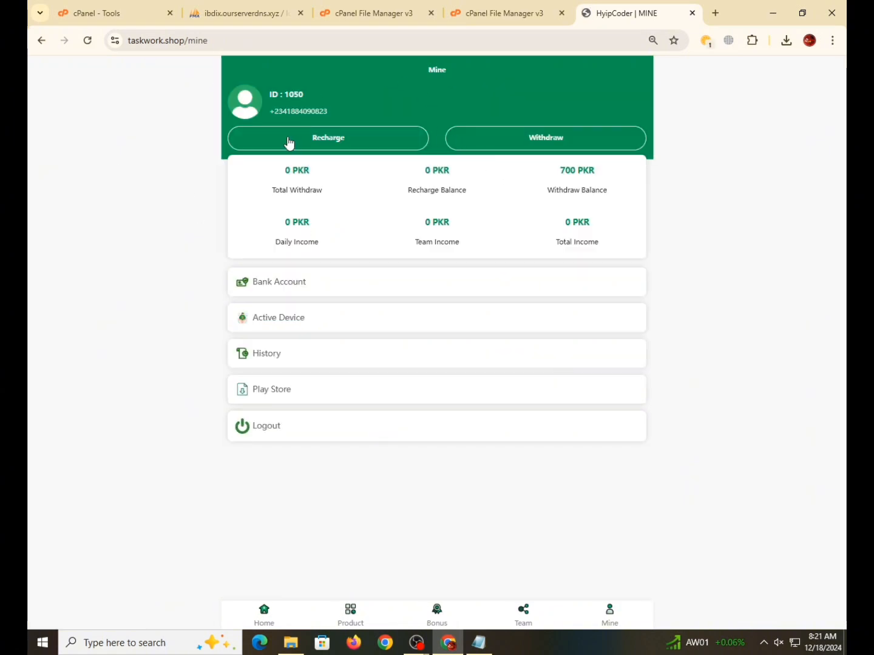
- Load the taskwork.shop/admin login page, then list the admins table rows in phpMyAdmin
click(284, 43)
click(284, 45)
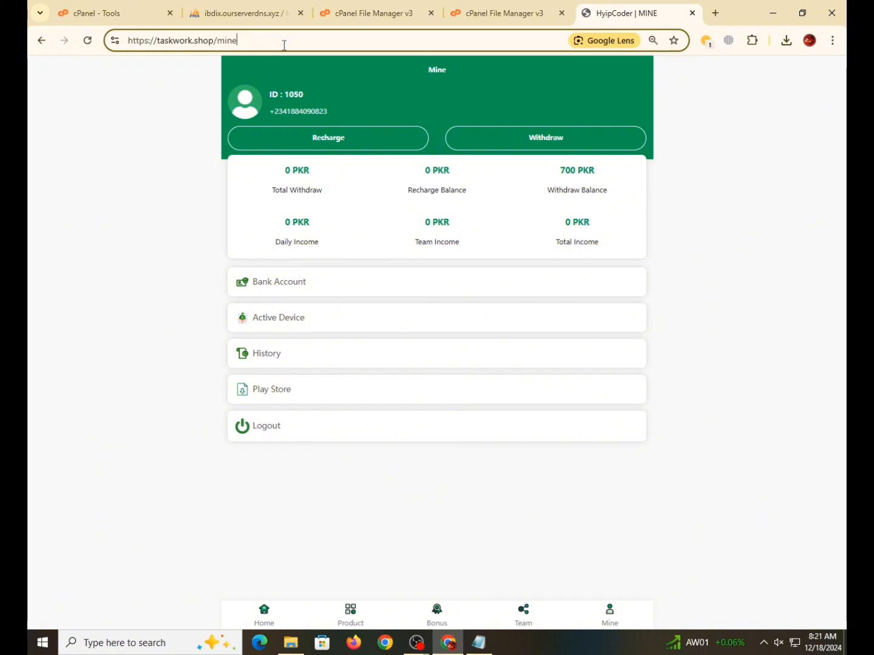
key(BackSpace)
key(BackSpace)
key(BackSpace)
key(BackSpace)
key(BackSpace)
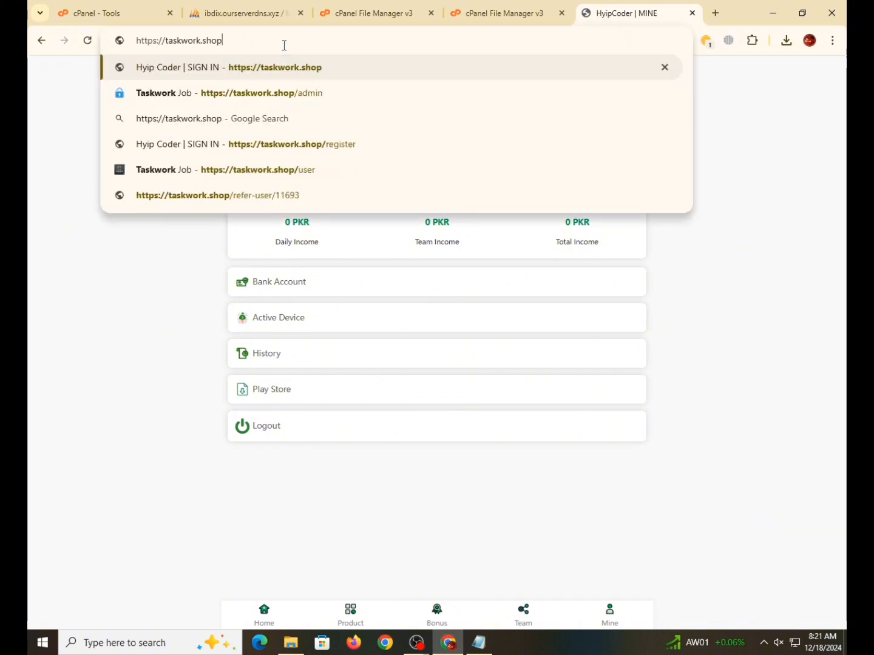
text(/ad)
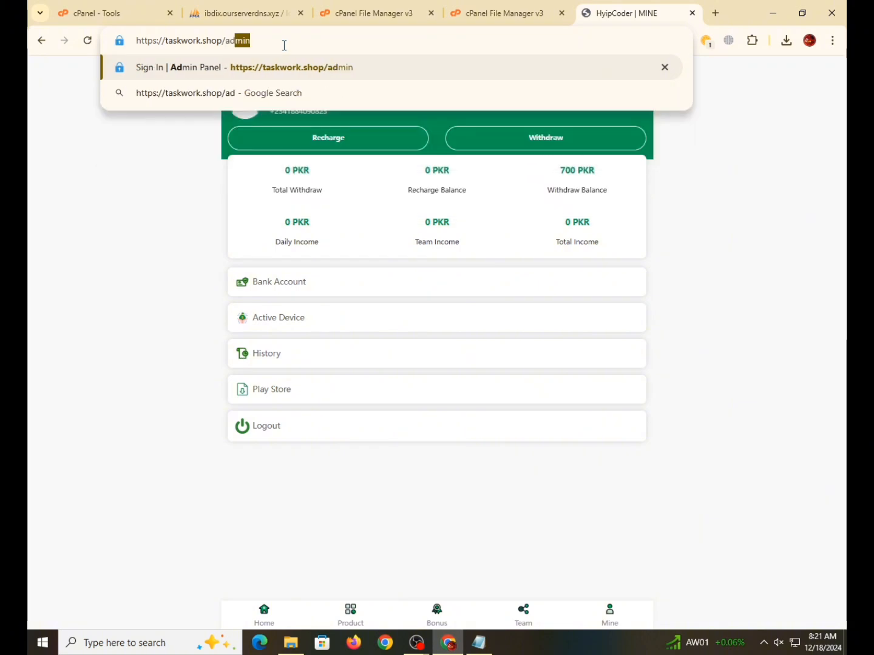
key(Return)
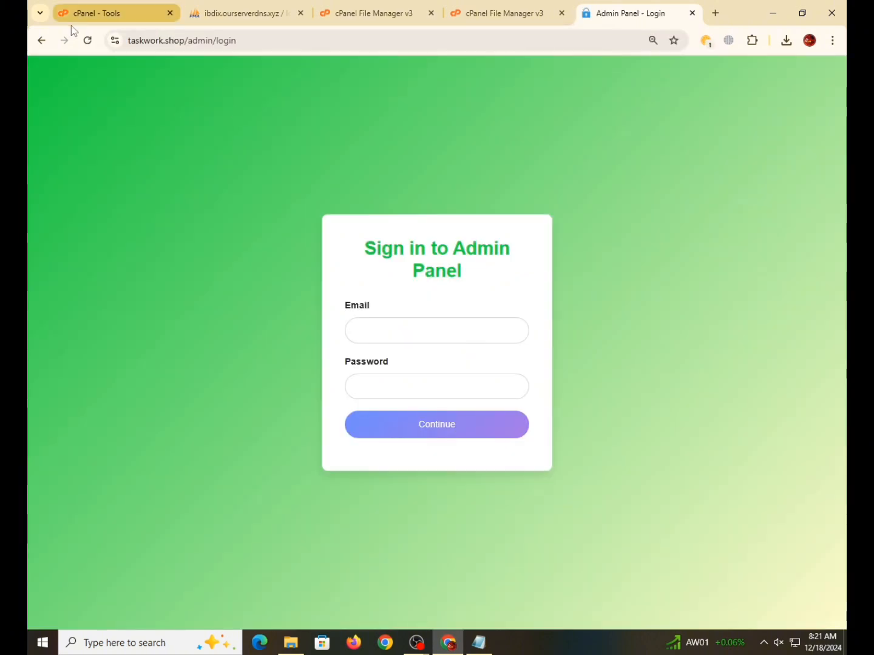
click(227, 6)
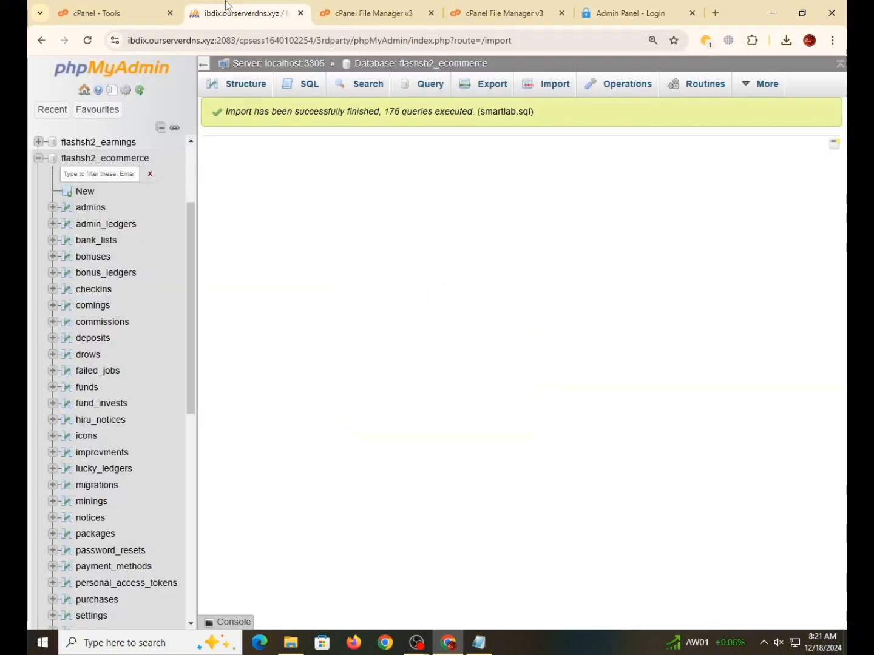
click(90, 209)
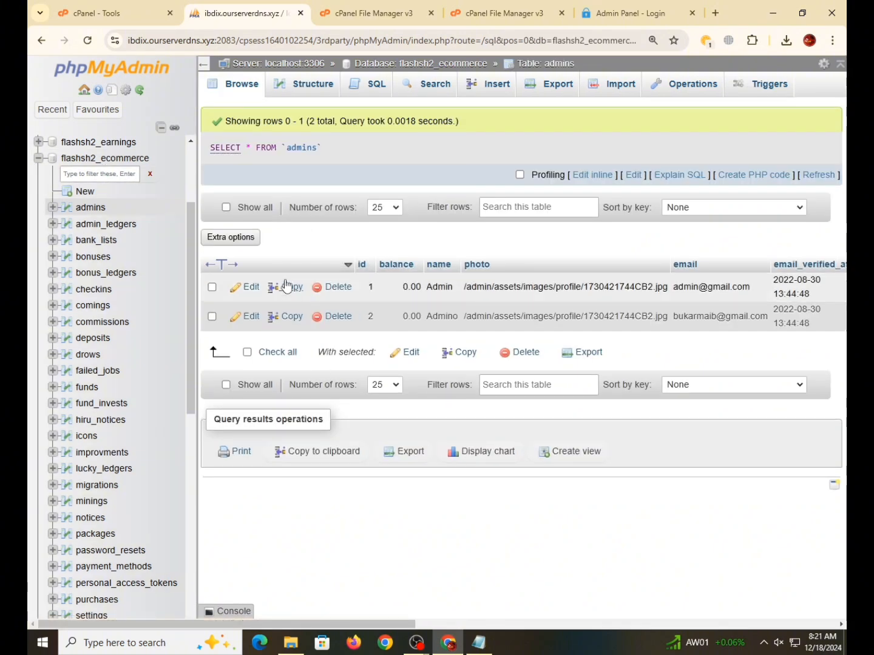
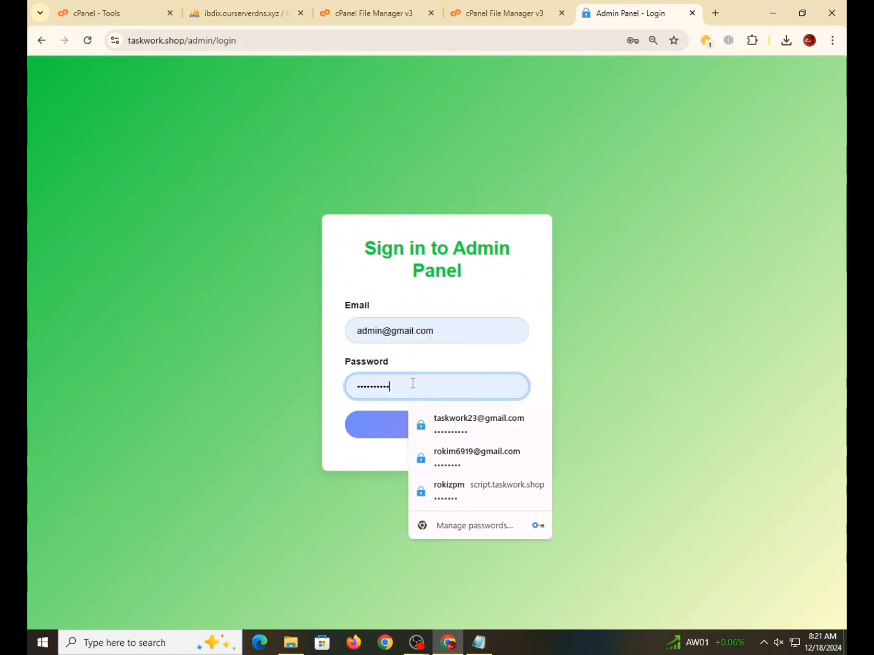
- Replace the password with the admin password and sign in to the Smartlab dashboard
key(ctrl+a)
text(•)
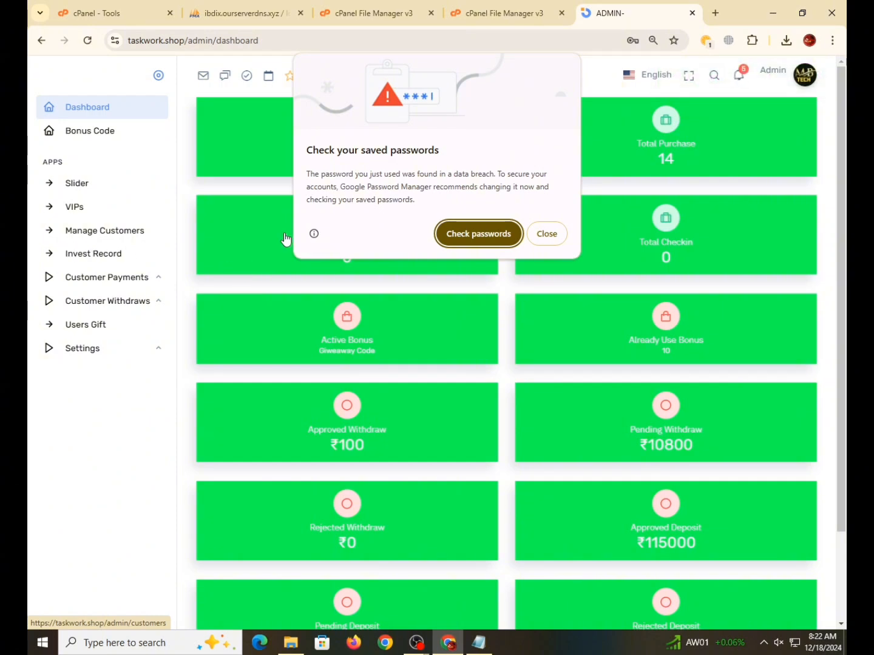
- Dismiss the password breach warning and open Settings showing withdrawal limits 100–300000 and commissions 10/2/1
click(546, 234)
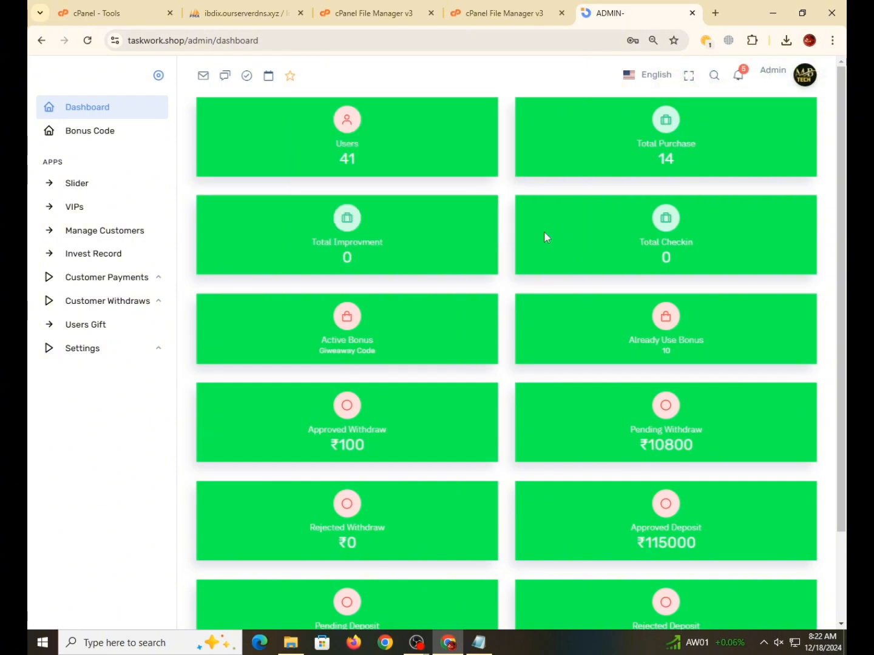
click(85, 353)
click(91, 396)
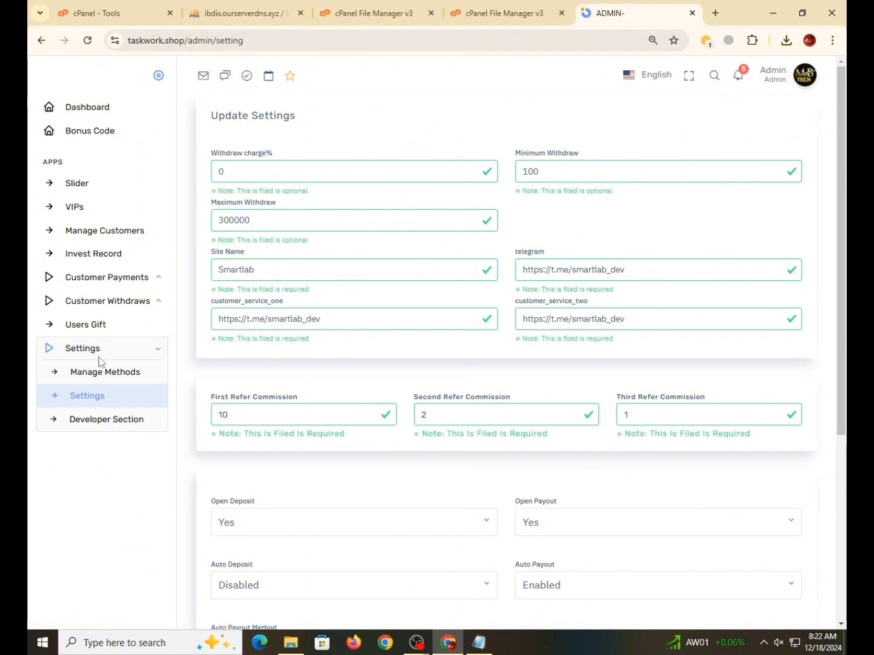
- Check the Manage Methods payment list, then view Notice Lists with the active 'Hello' notice
click(97, 379)
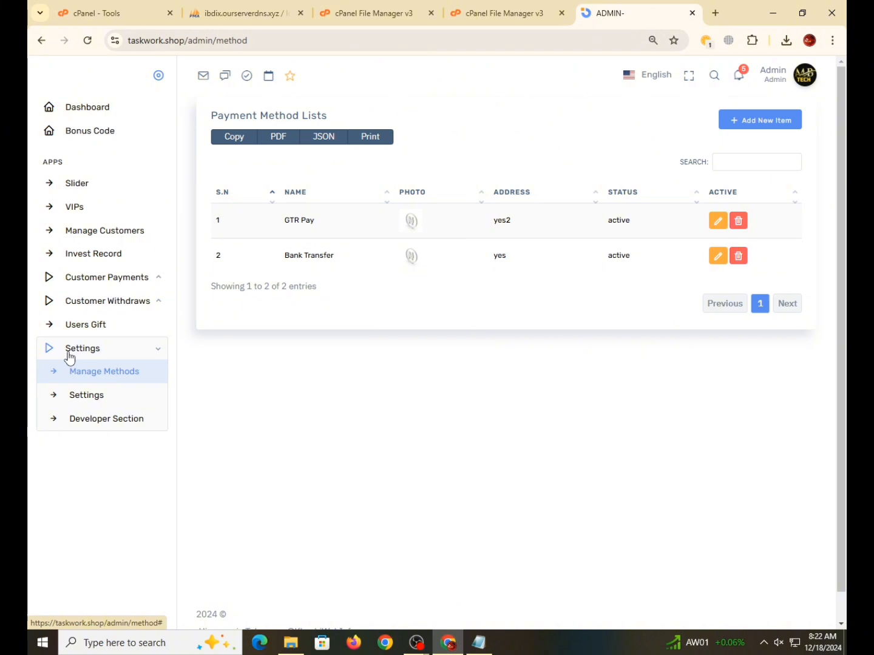
click(90, 329)
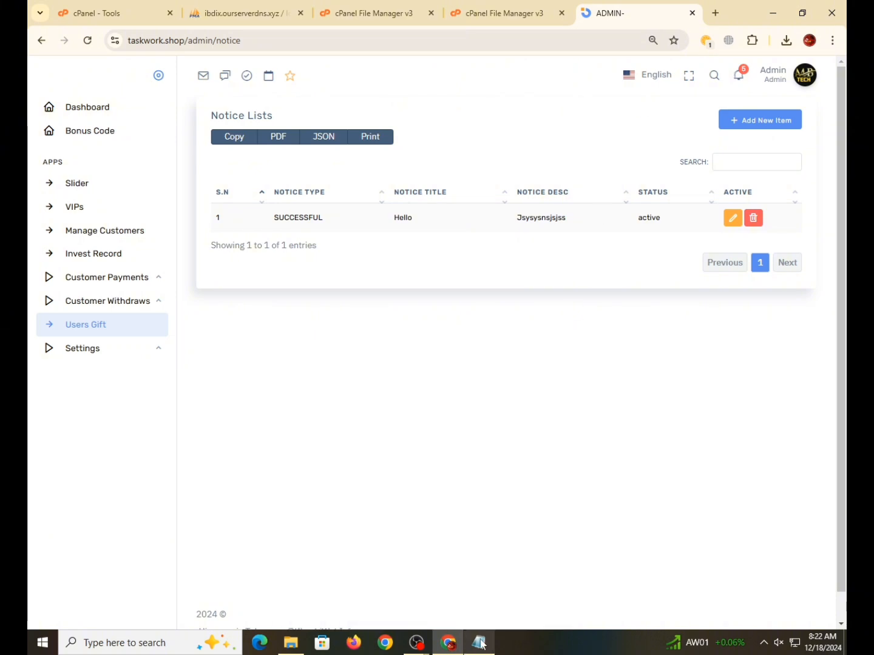
mouse_move(417, 642)
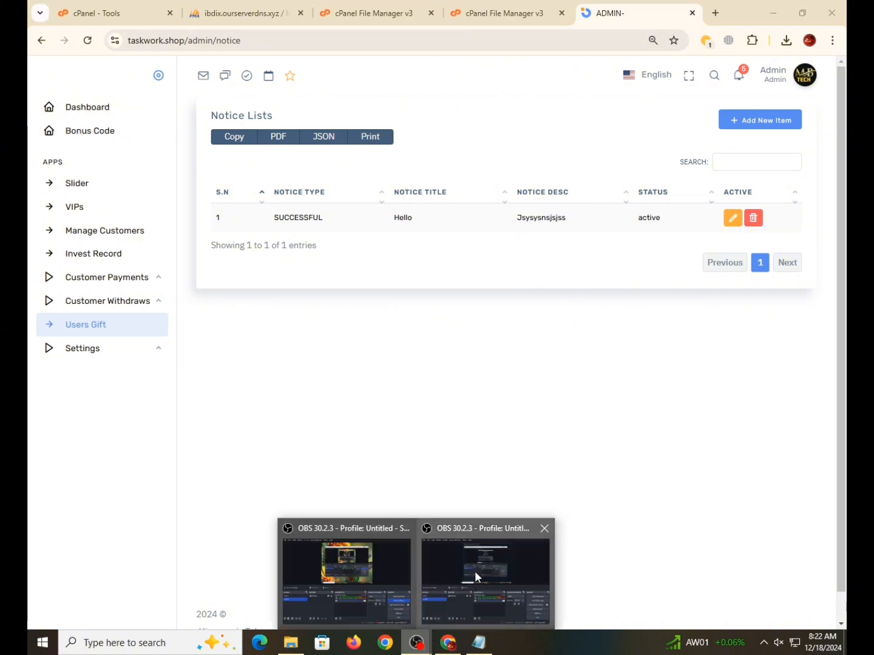